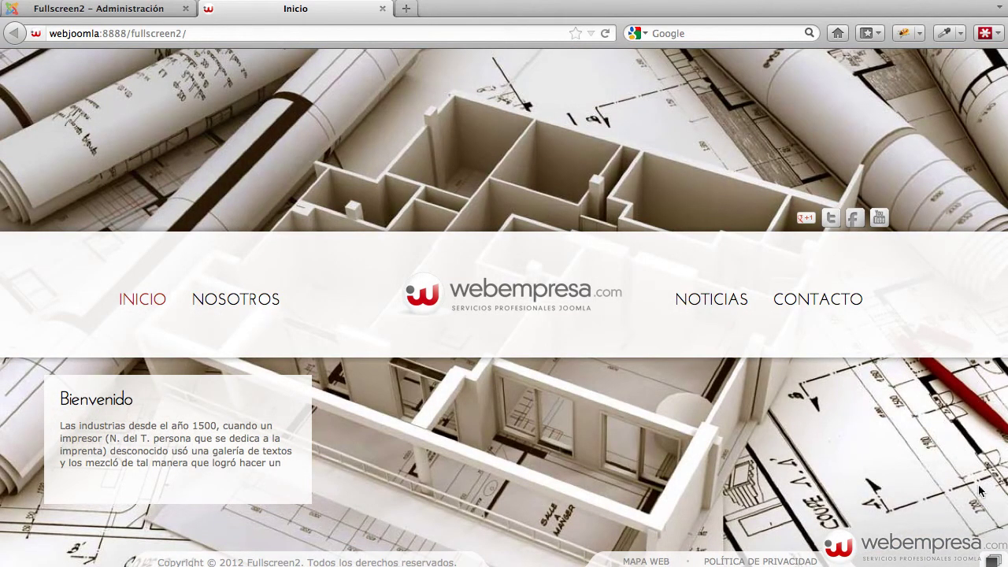
Sign in to the Joomla administration, then view the front-end Noticias news listing
left_click(71, 8)
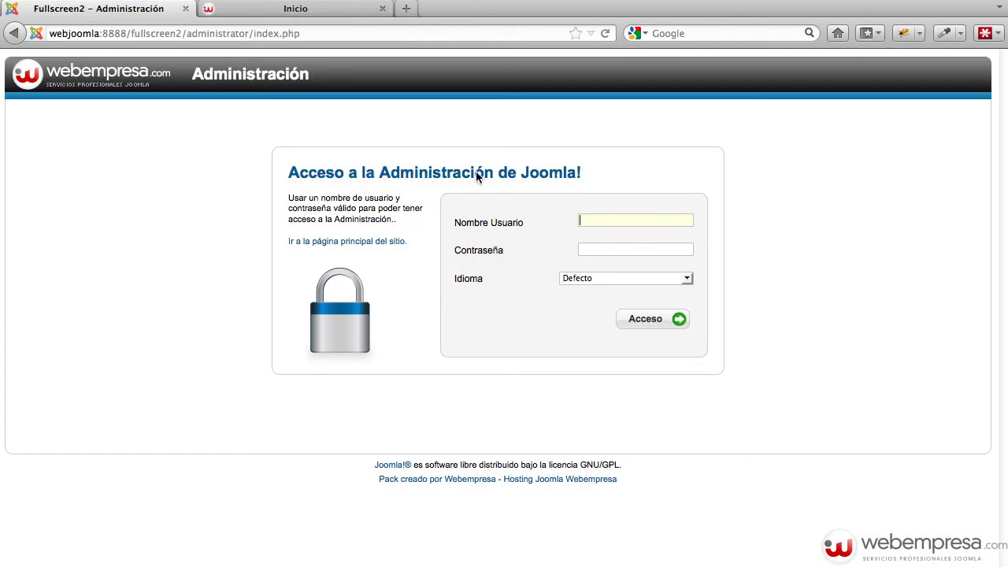
type("admin")
key("Return")
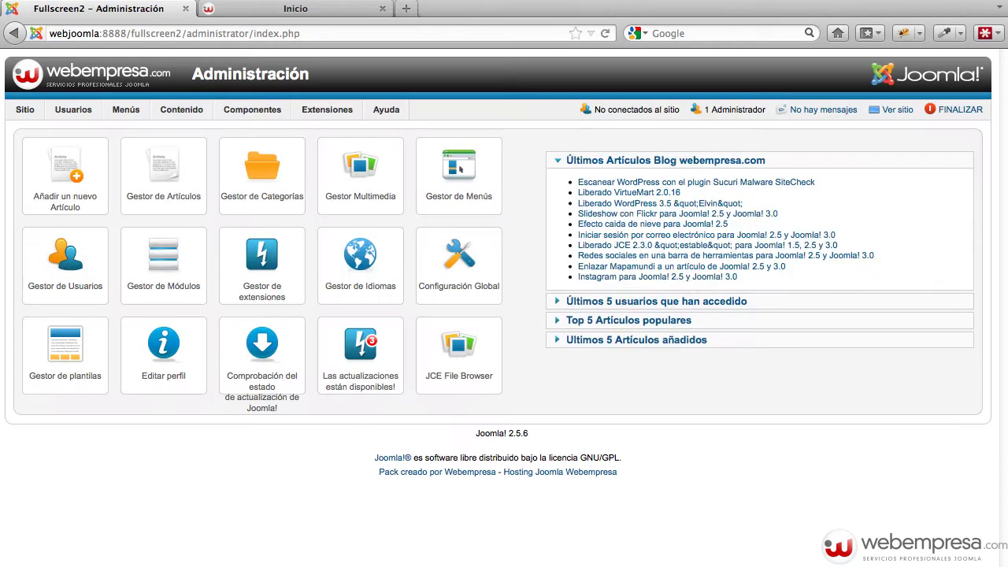
left_click(302, 9)
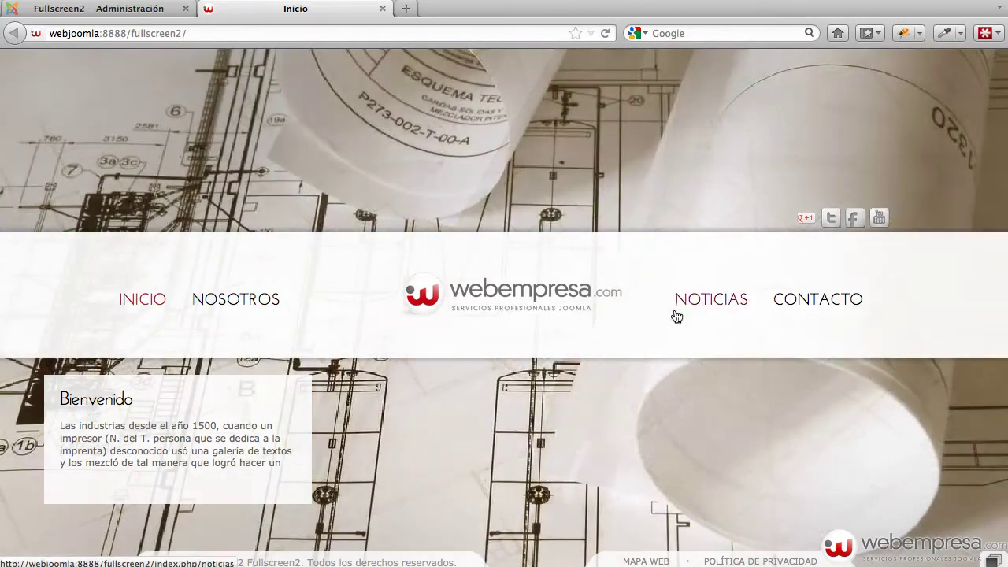
left_click(711, 313)
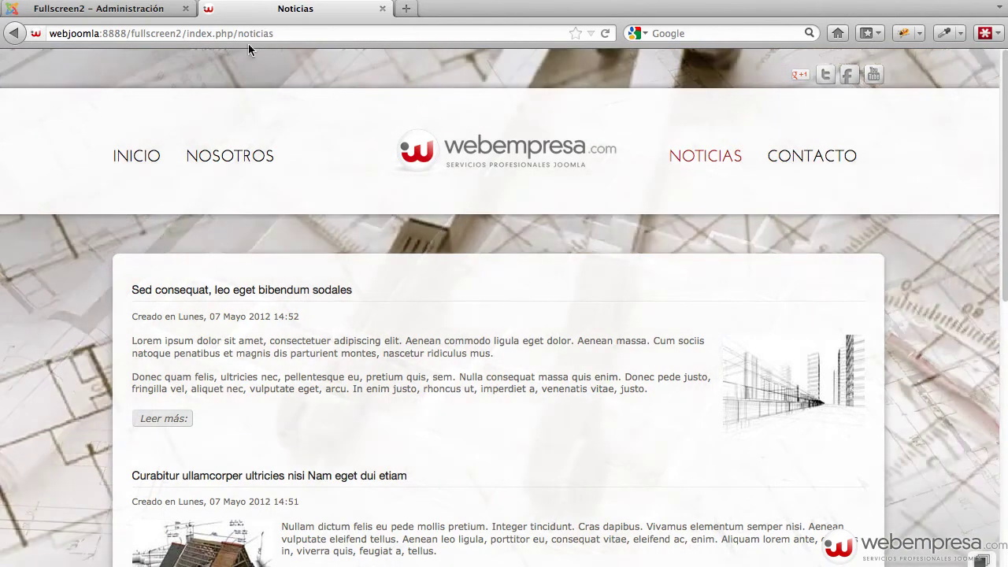
Open Extensiones > Gestor de Módulos and filter the list to the Menú module type
left_click(110, 8)
mouse_move(331, 115)
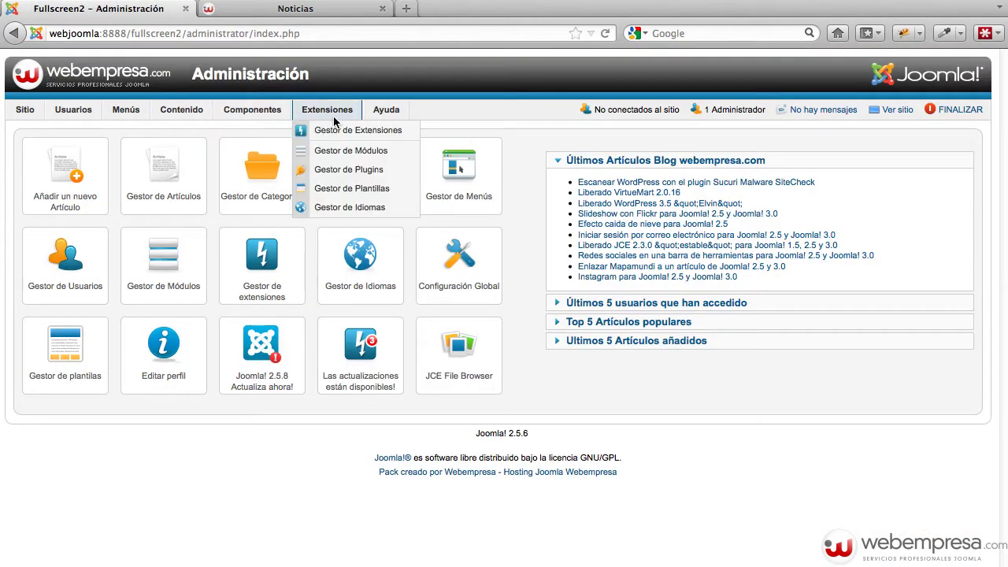
left_click(319, 148)
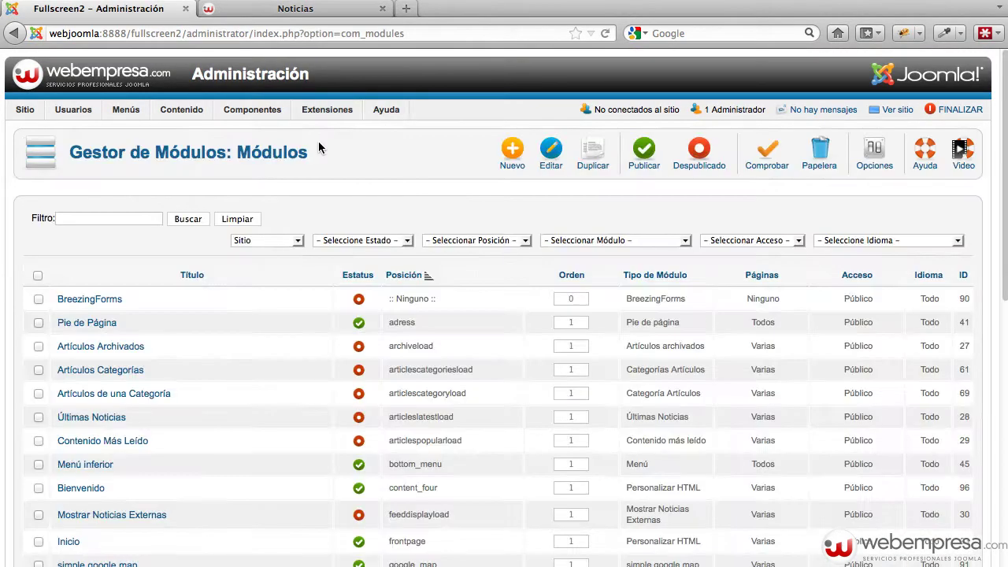
left_click(649, 240)
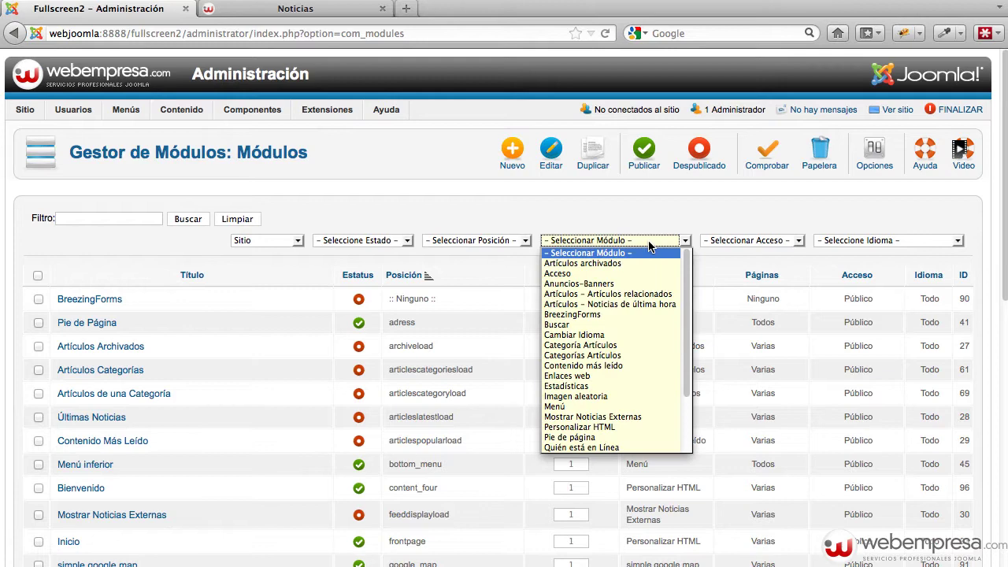
left_click(598, 391)
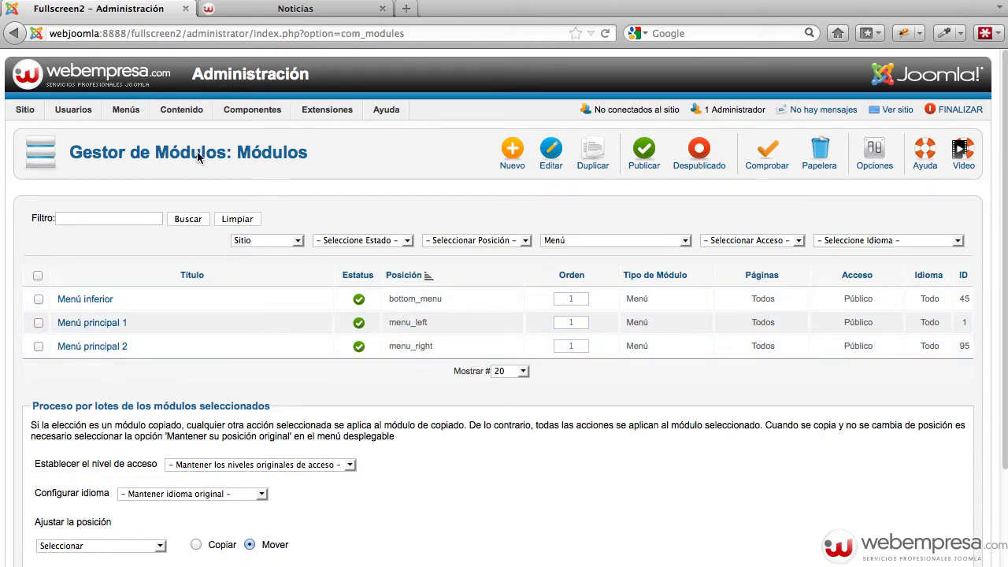
mouse_move(128, 110)
mouse_move(142, 154)
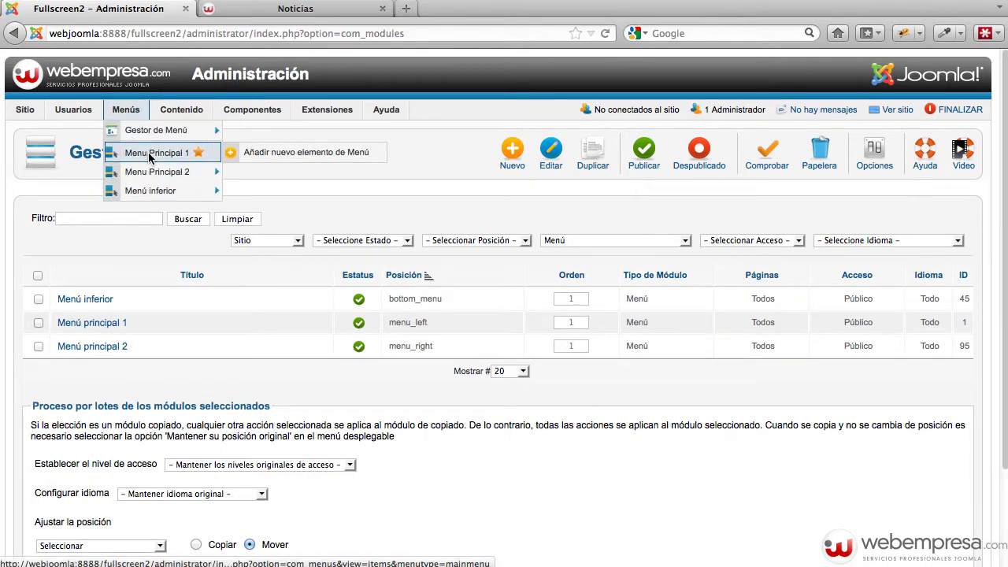
left_click(92, 324)
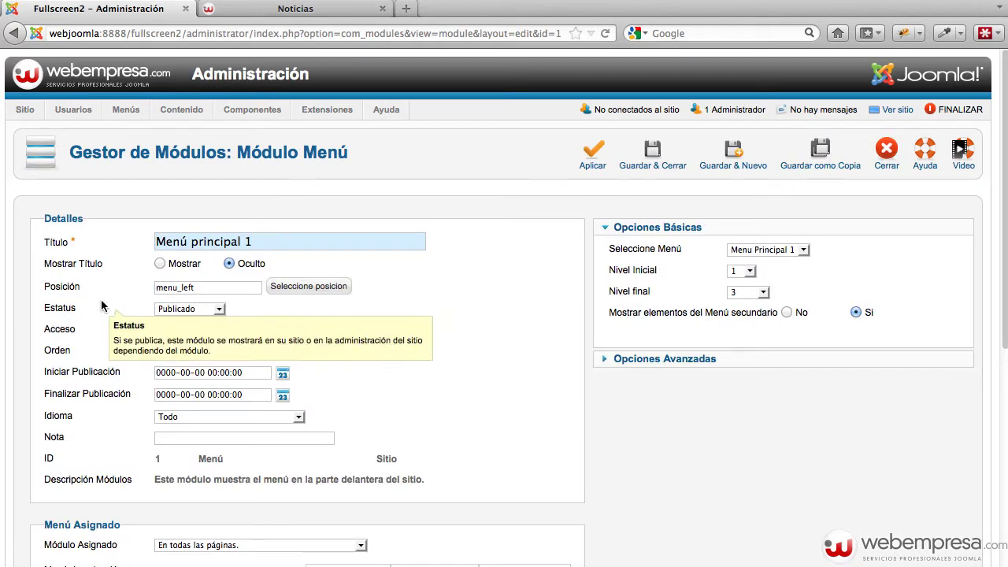
left_click(803, 251)
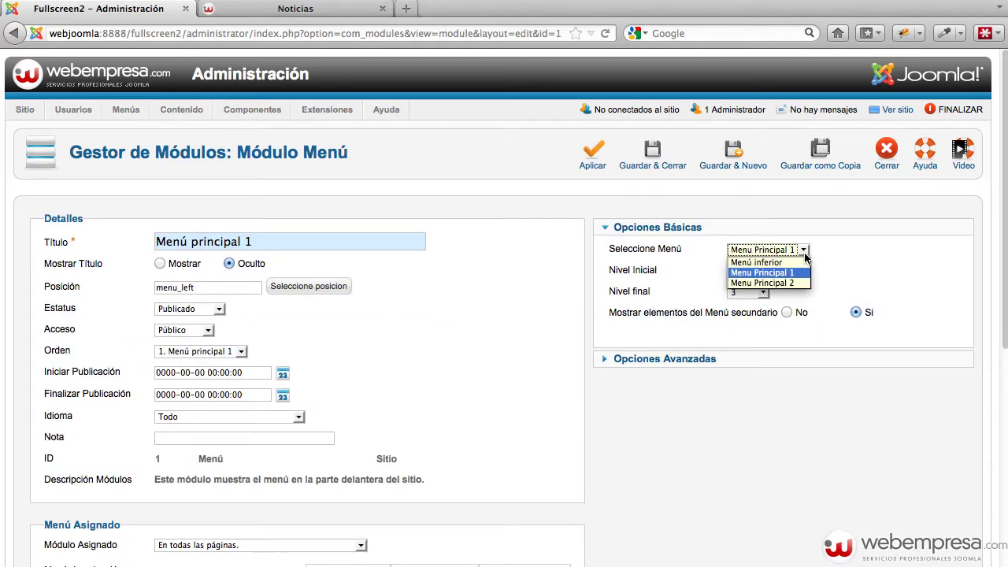
left_click(826, 262)
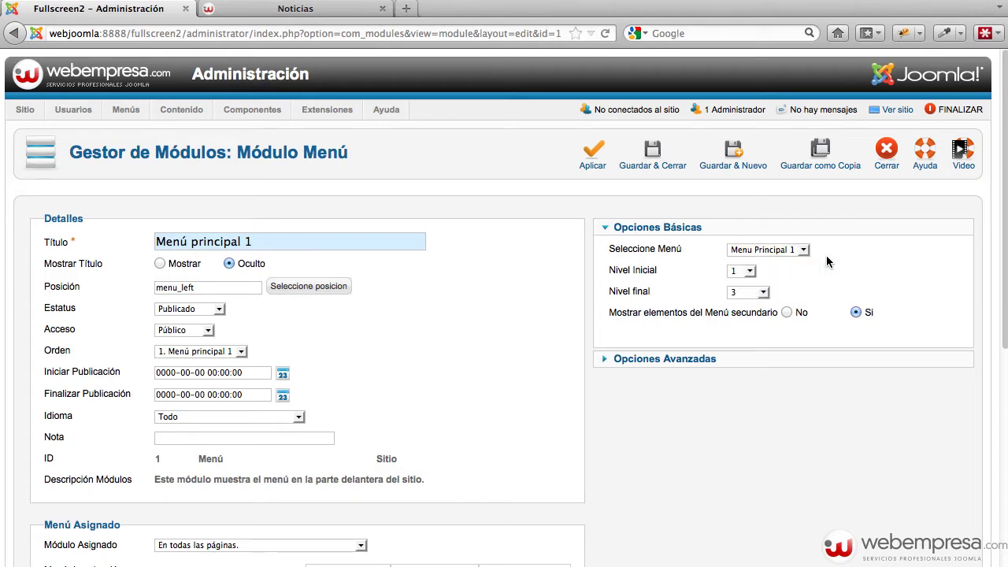
scroll(837, 256, "down", 5)
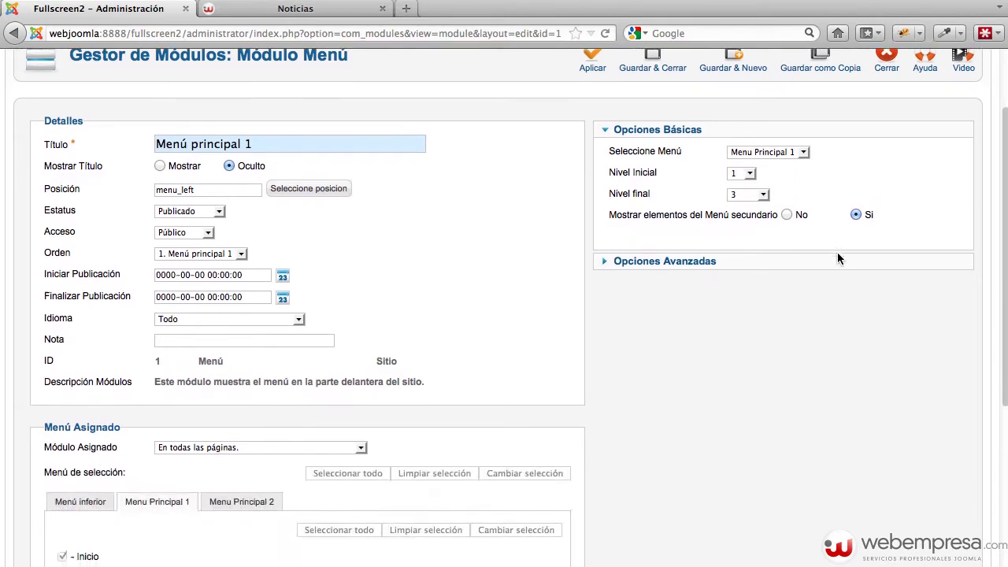
scroll(837, 256, "up", 5)
left_click(884, 156)
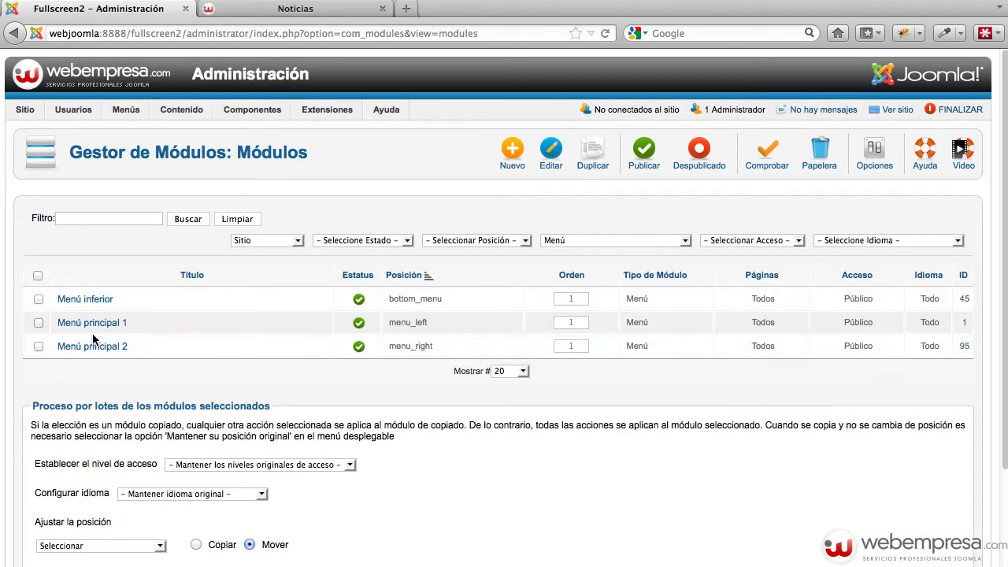
Unpublish Menú principal 1 and reload Noticias, which loses its INICIO and NOSOTROS links
mouse_move(126, 109)
mouse_move(153, 172)
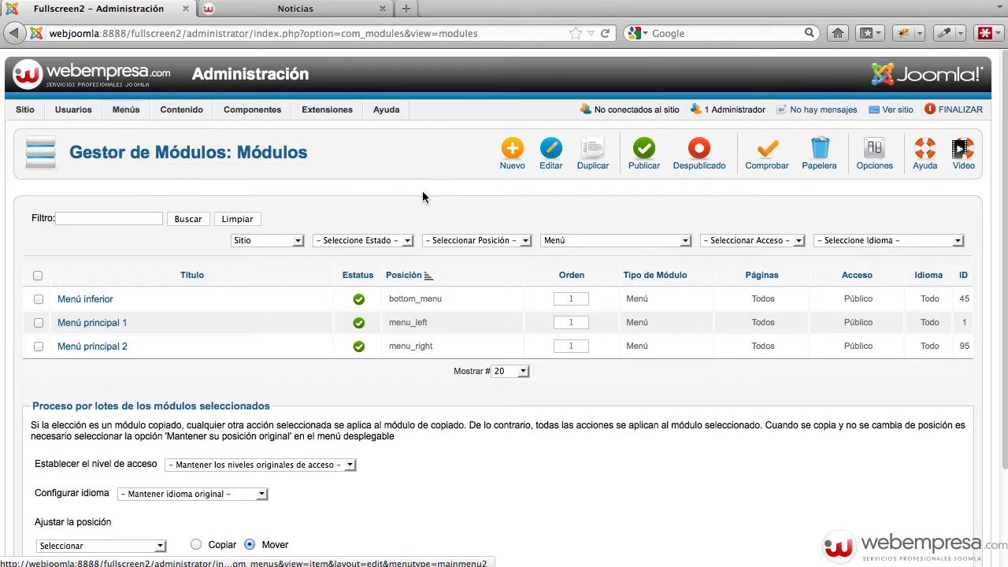
left_click(357, 324)
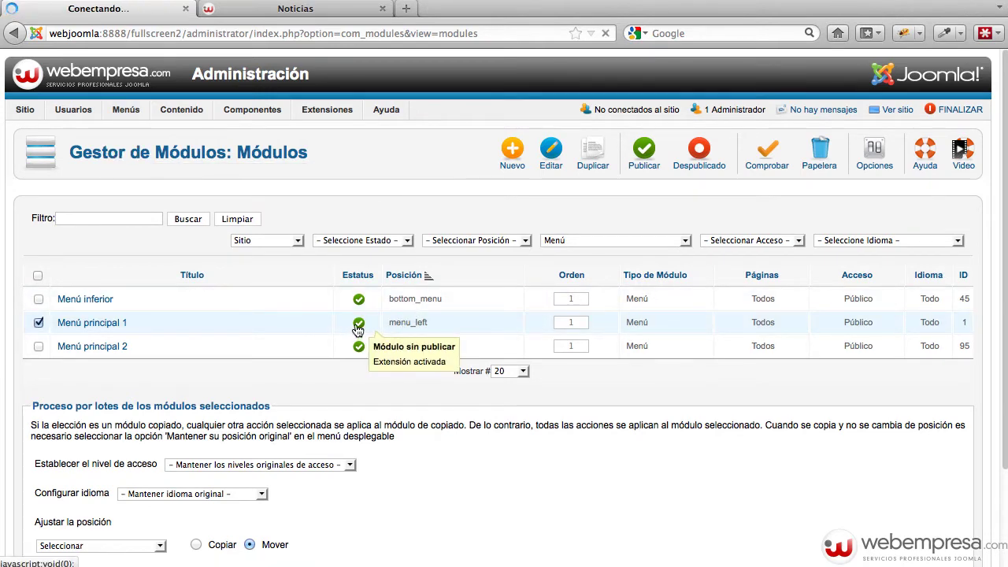
left_click(303, 11)
key("super+r")
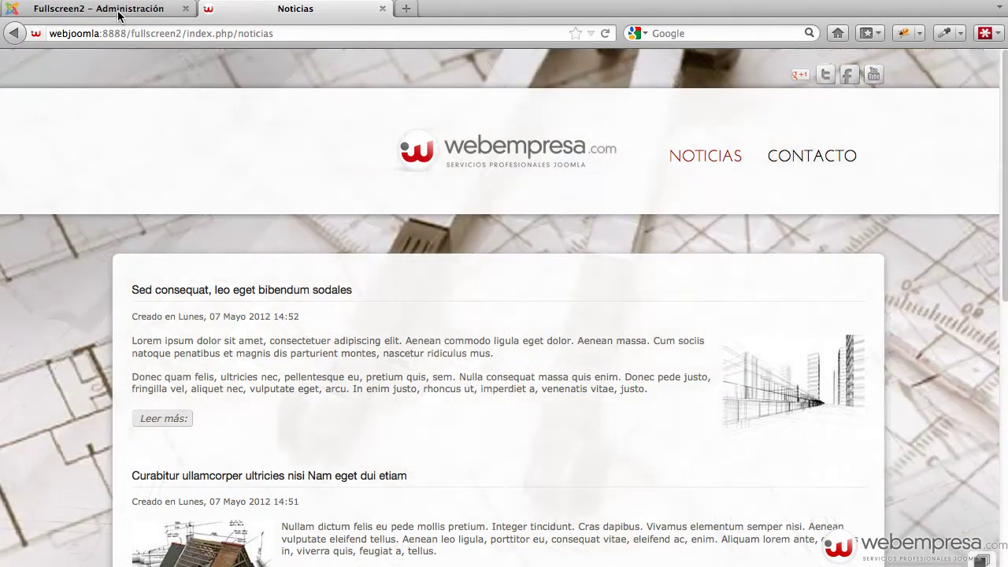
Republish Menú principal 1 and reload the Noticias page to see the restored menu
left_click(120, 15)
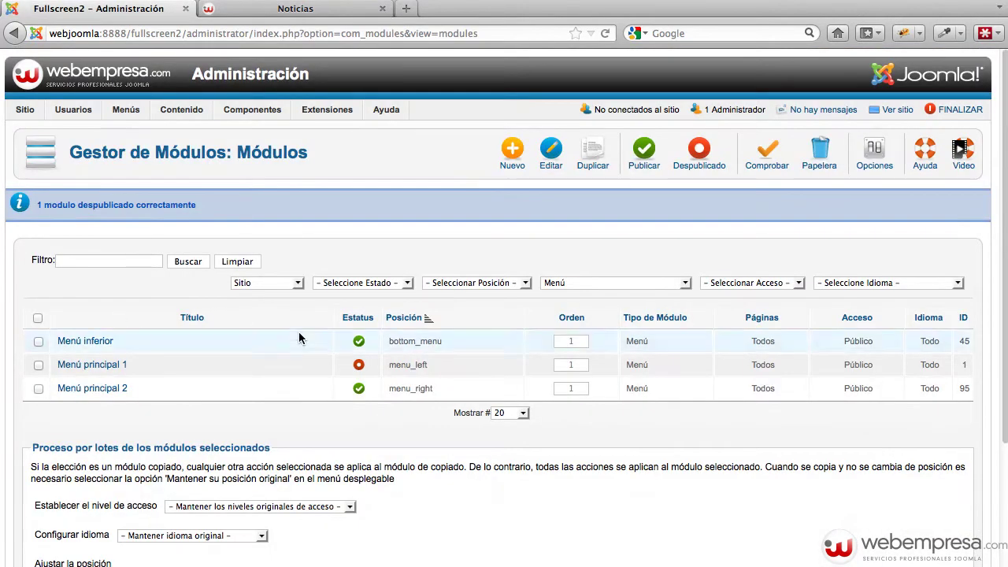
mouse_move(327, 110)
left_click(343, 156)
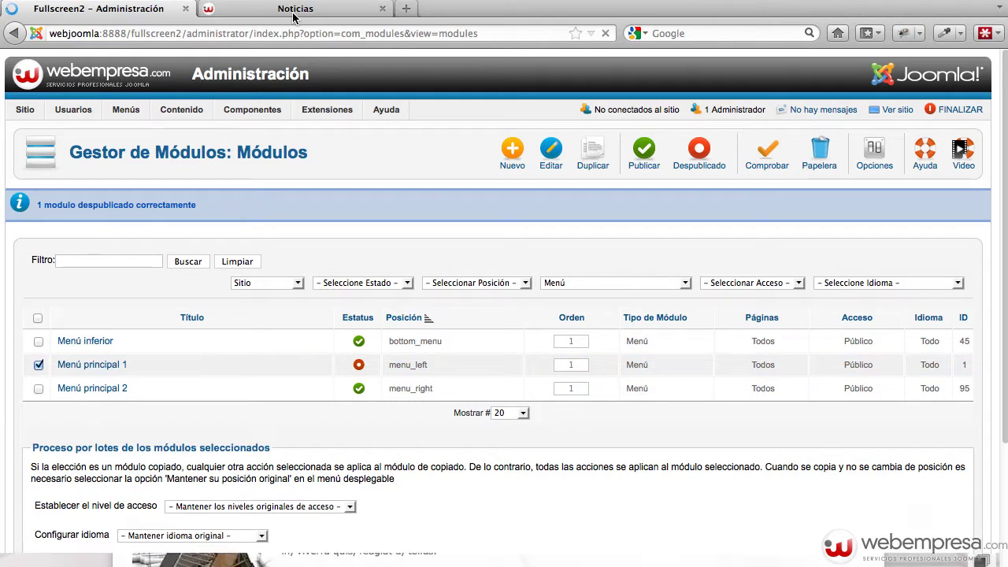
left_click(267, 10)
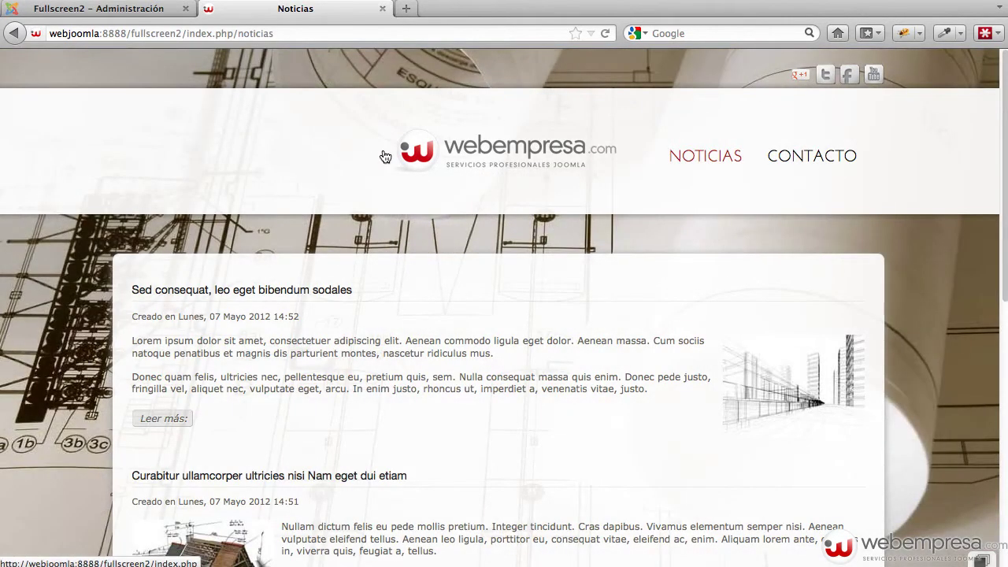
left_click(658, 161)
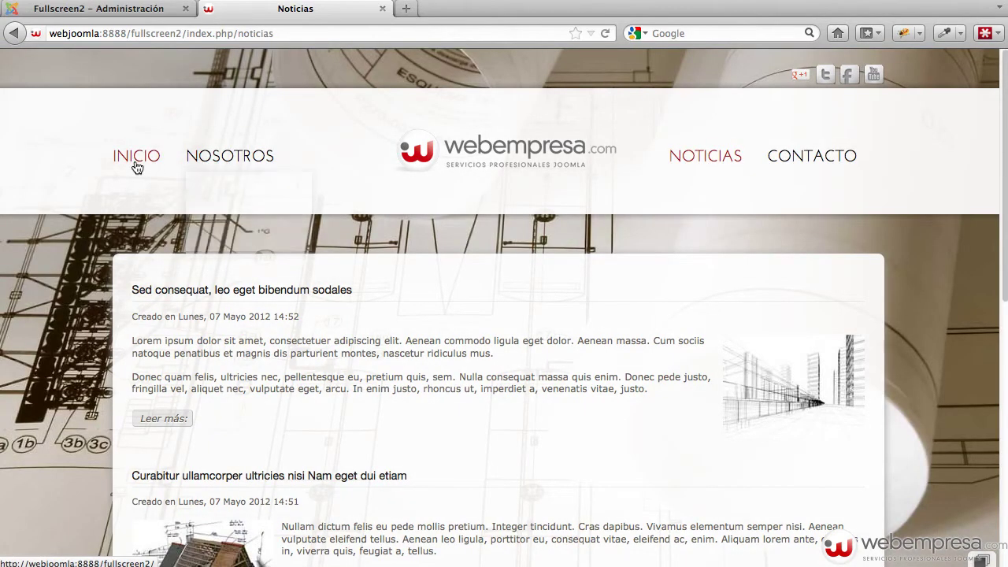
Visit the Inicio, Noticias and Nosotros pages, ending back on the Inicio homepage
left_click(136, 164)
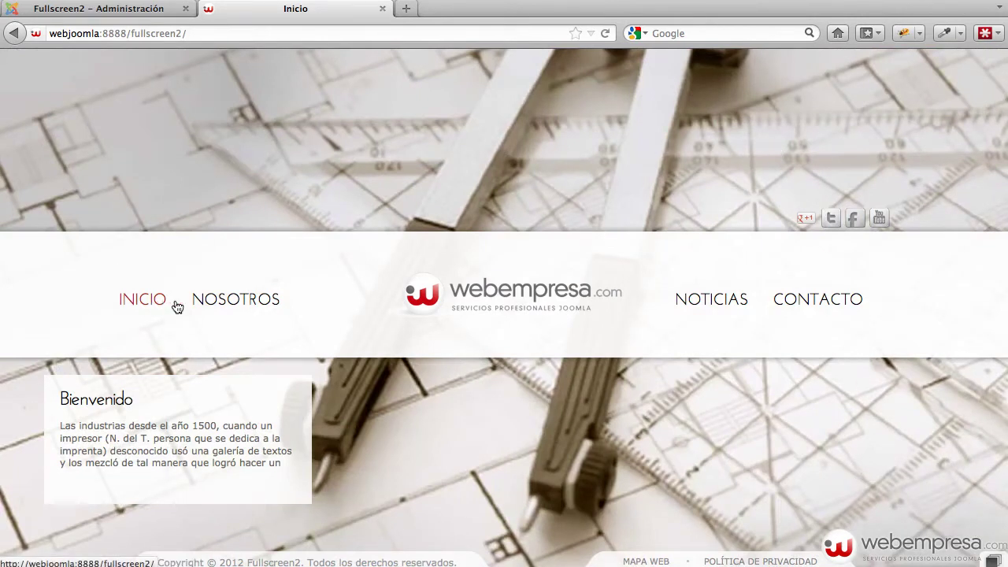
mouse_move(213, 309)
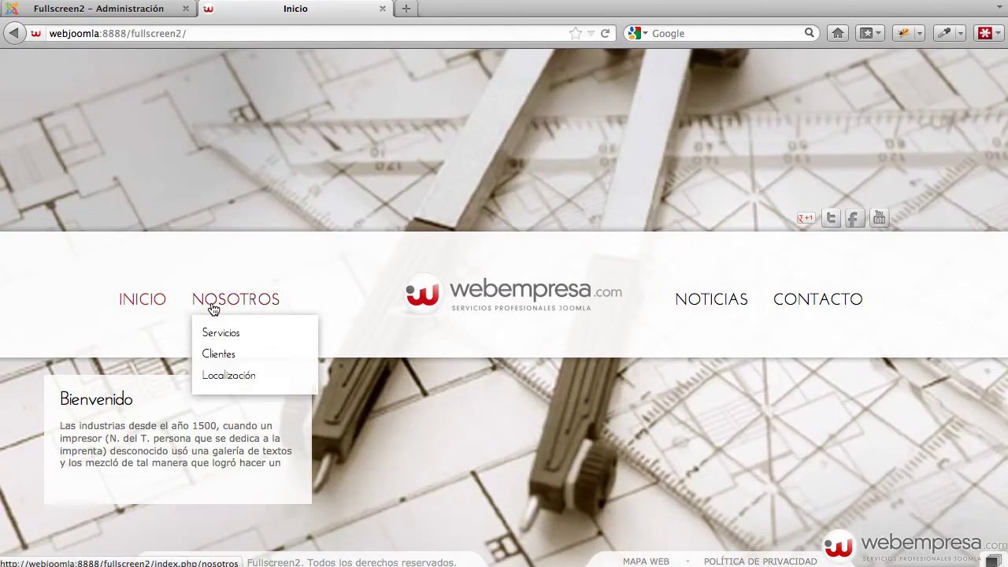
left_click(686, 308)
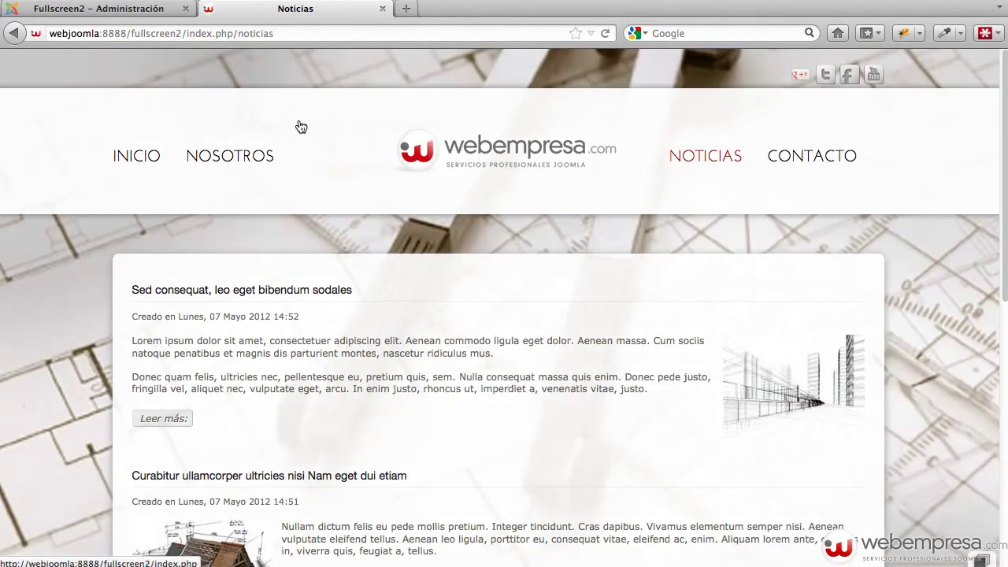
left_click(245, 155)
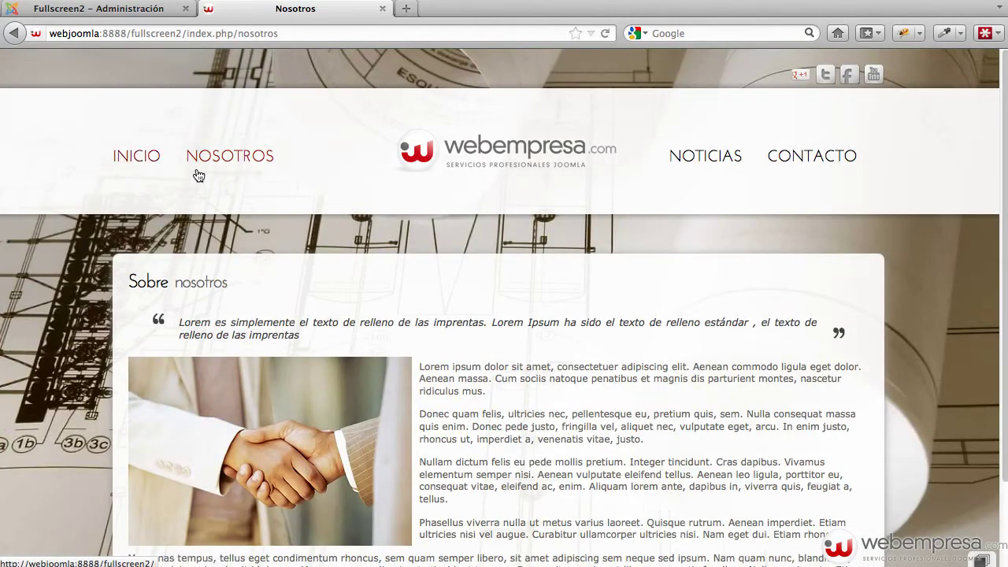
left_click(154, 162)
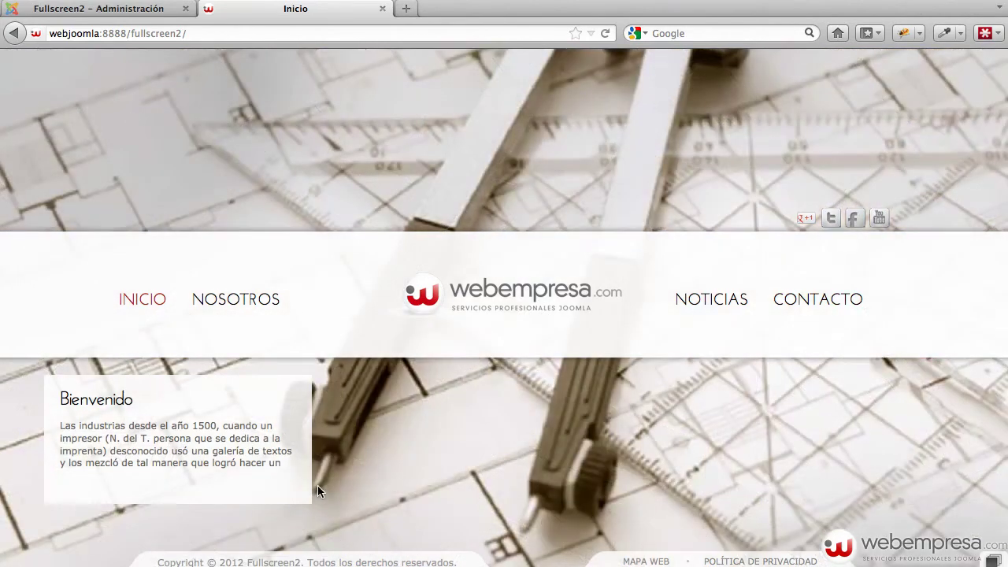
Clear the module type filter and filter the Module Manager by the frontpage position
left_click(138, 9)
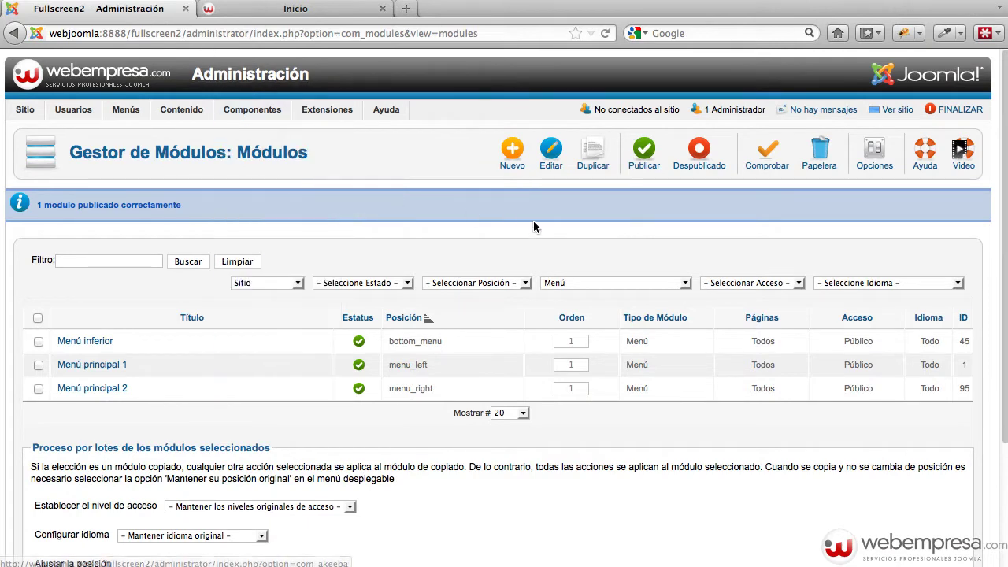
left_click(601, 282)
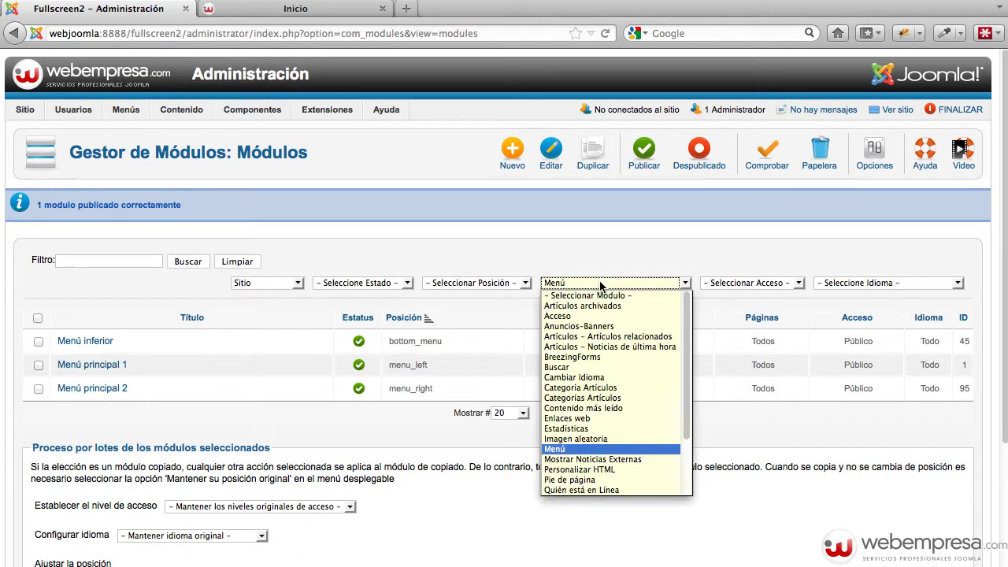
left_click(605, 293)
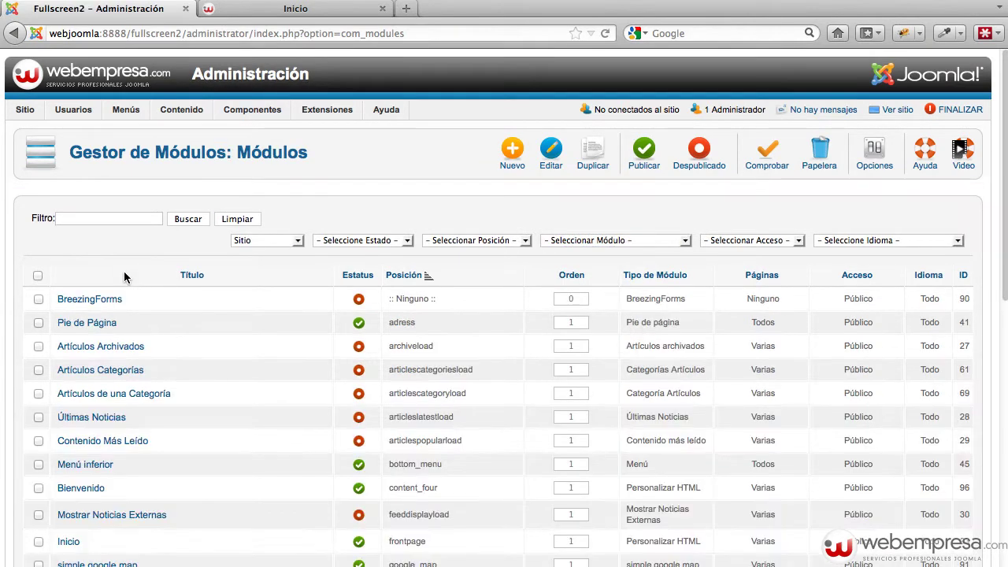
left_click(493, 241)
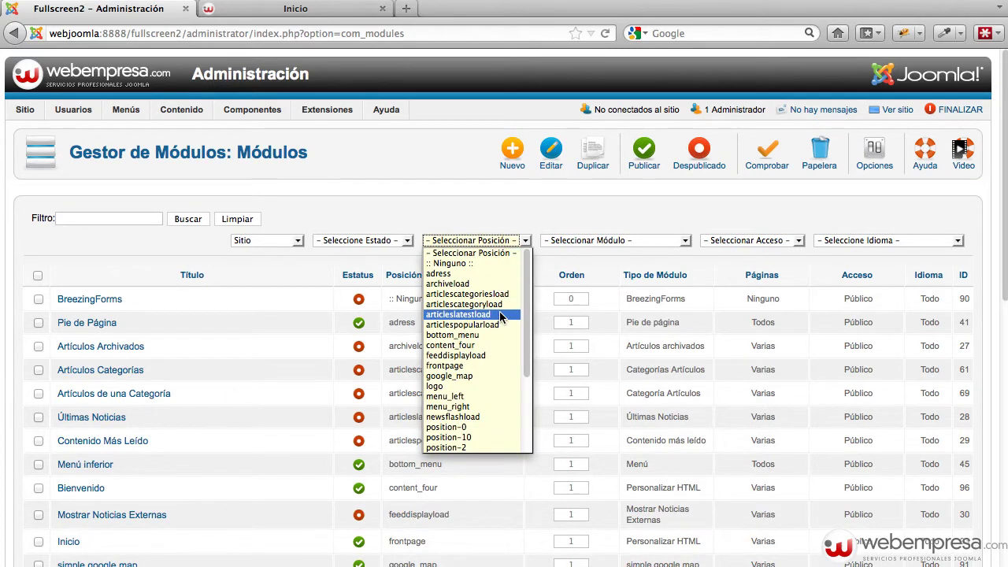
scroll(501, 316, "down", 1)
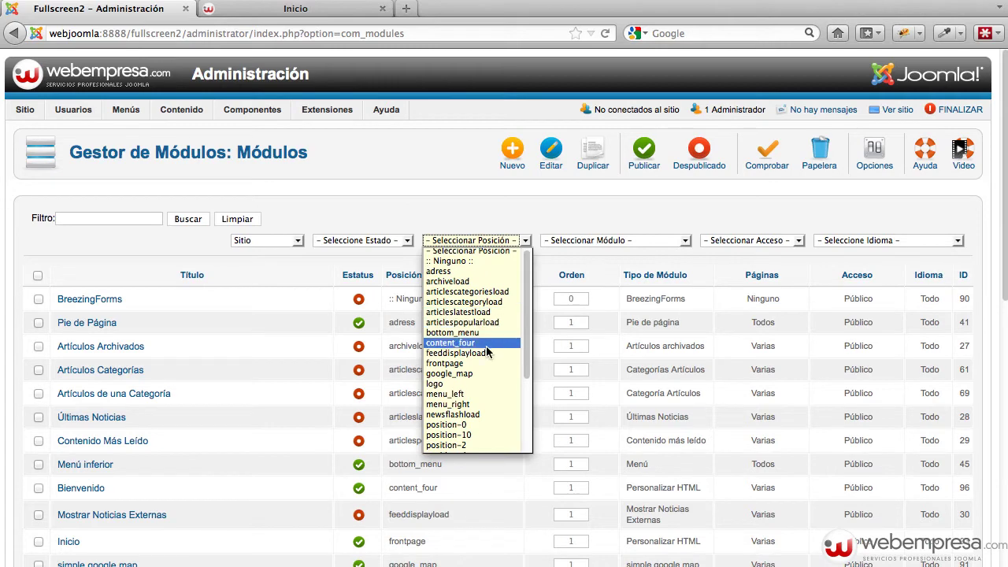
scroll(492, 355, "down", 1)
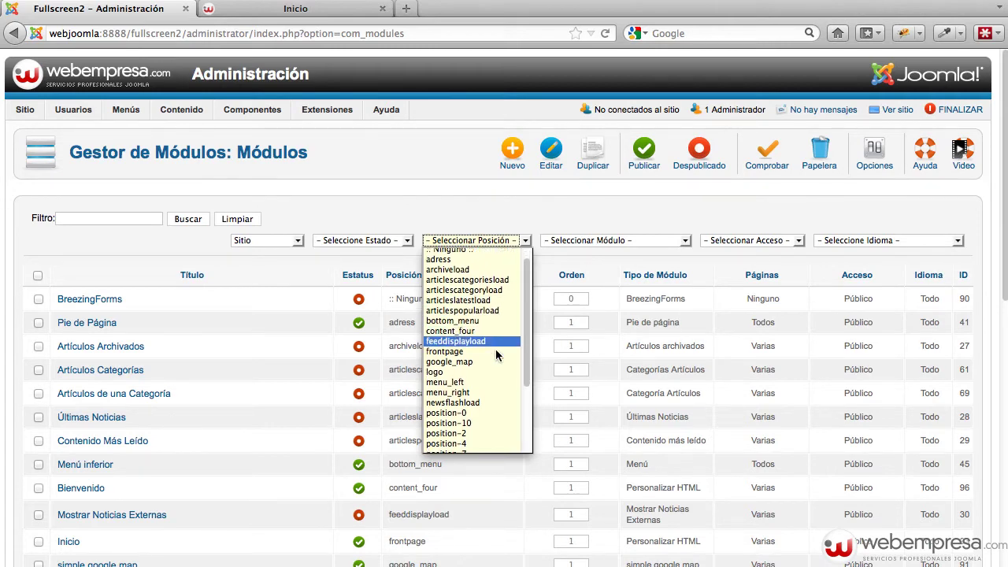
key("Escape")
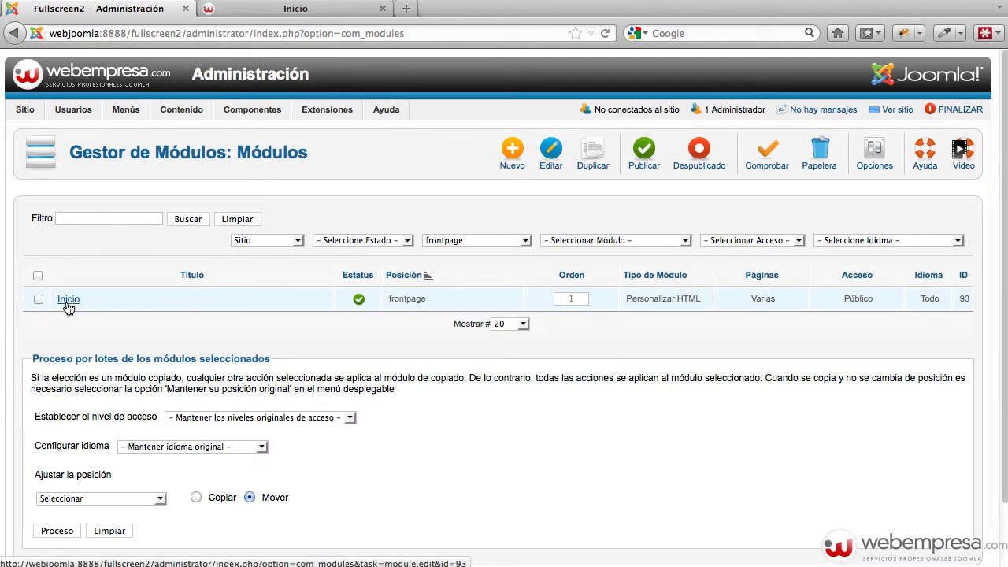
Open the Inicio module and review its frontpage position setting
left_click(67, 304)
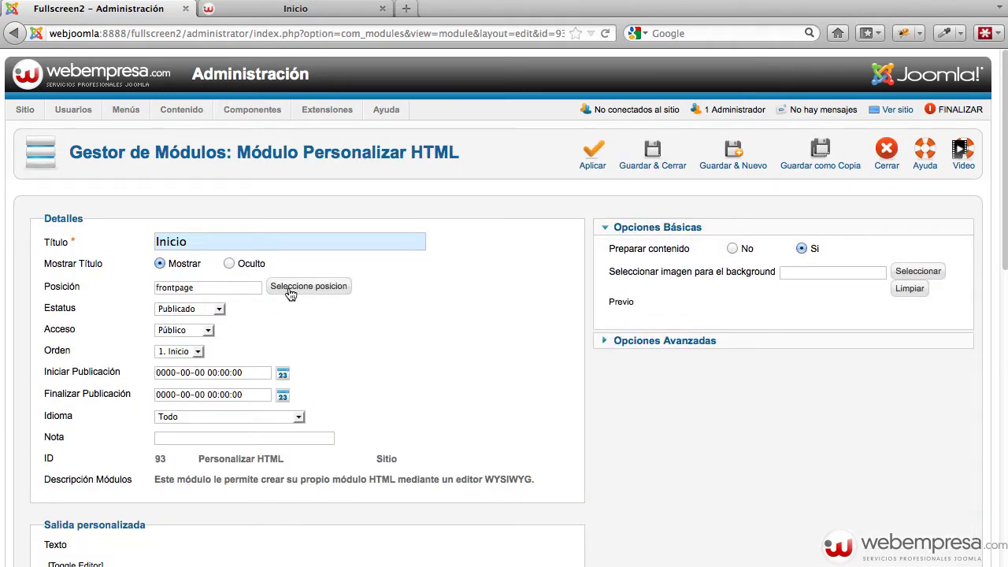
scroll(510, 311, "down", 10)
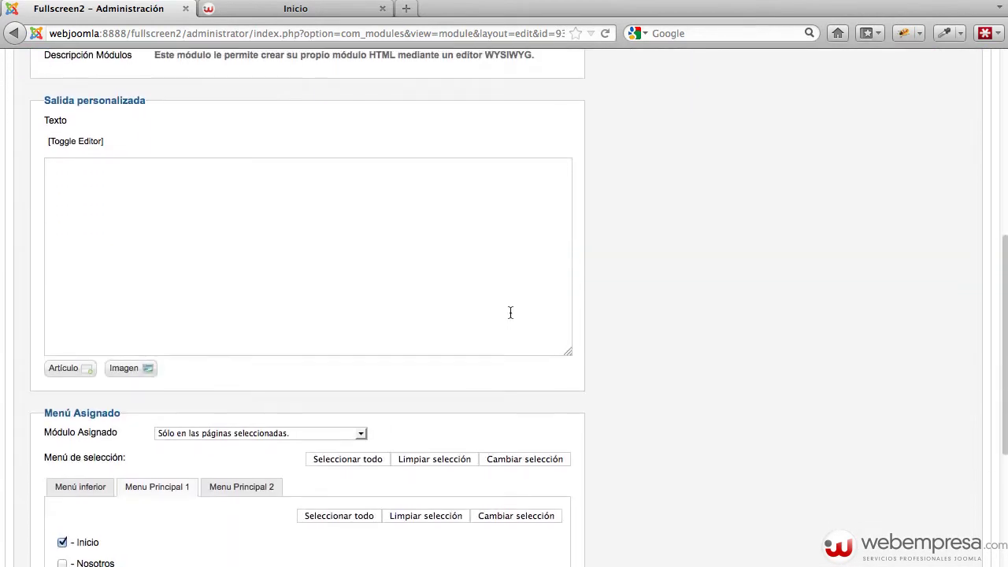
scroll(510, 313, "down", 4)
scroll(509, 313, "up", 15)
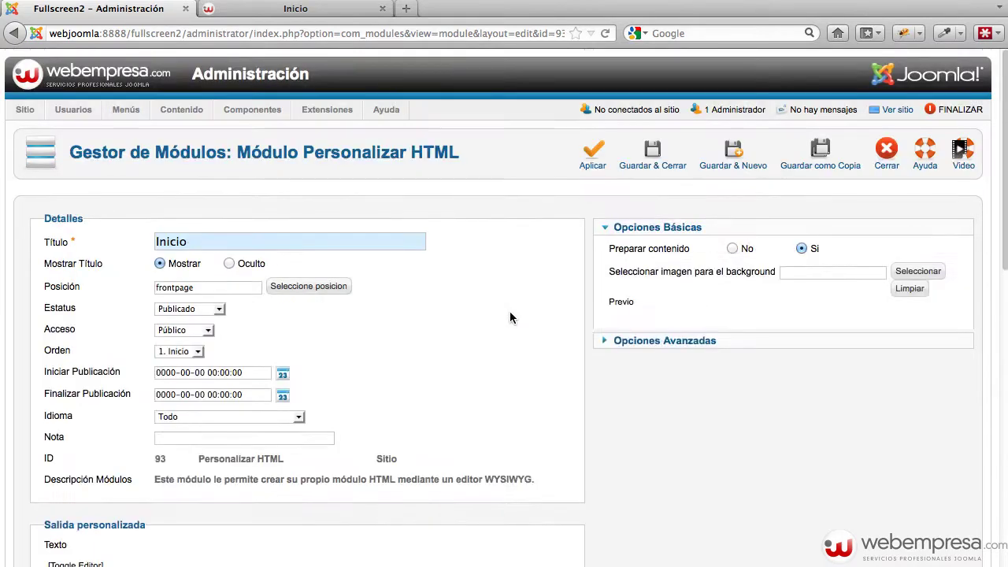
left_click_drag(216, 288, 102, 274)
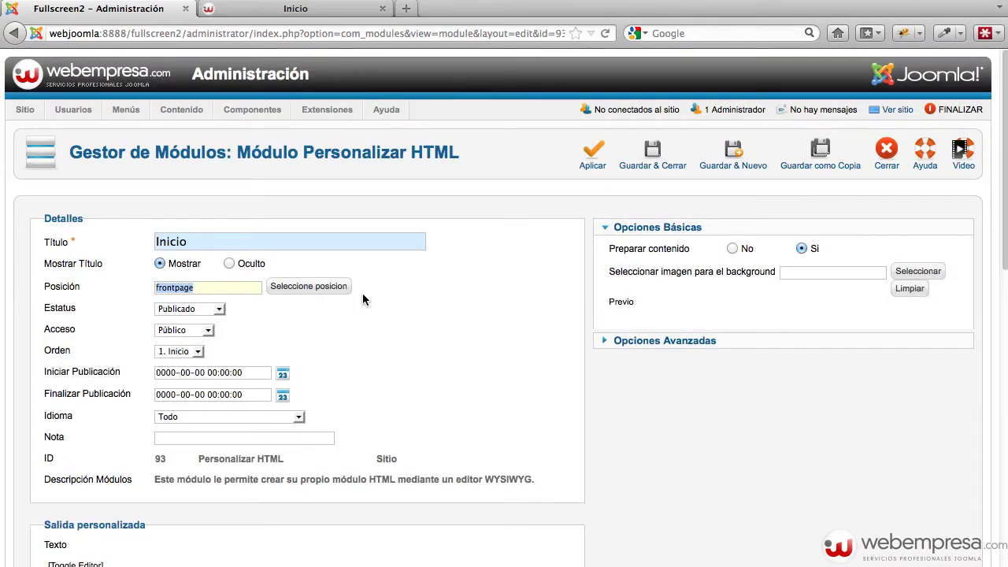
Tick Nosotros in the Inicio module's menu assignment, save and close, then view the site
scroll(380, 304, "down", 12)
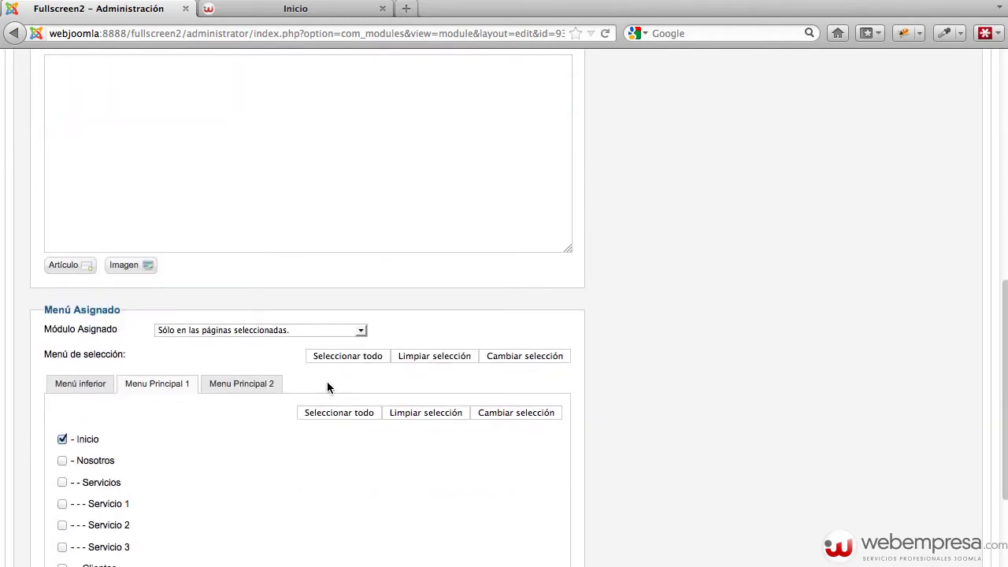
scroll(327, 386, "down", 1)
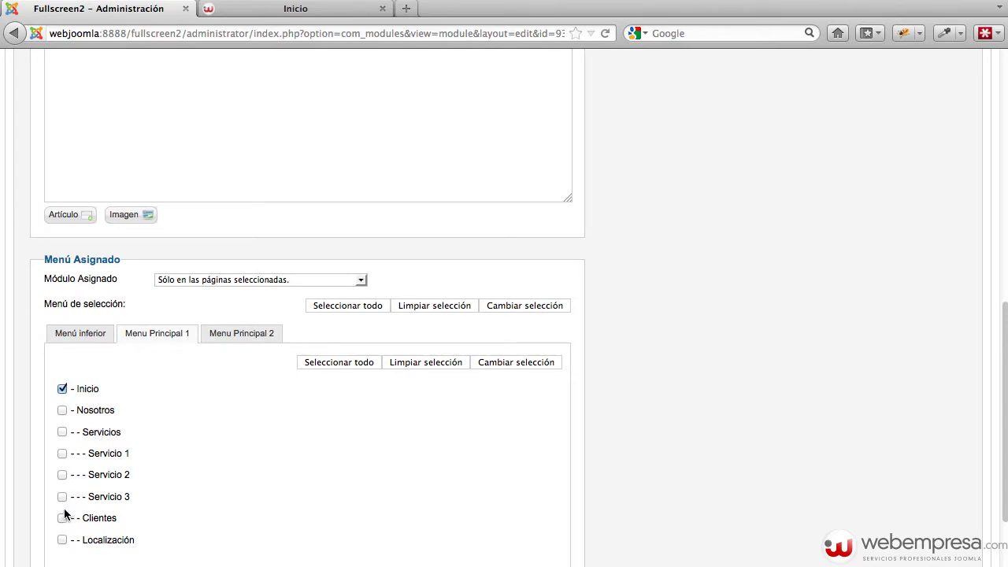
left_click(62, 411)
scroll(551, 393, "up", 10)
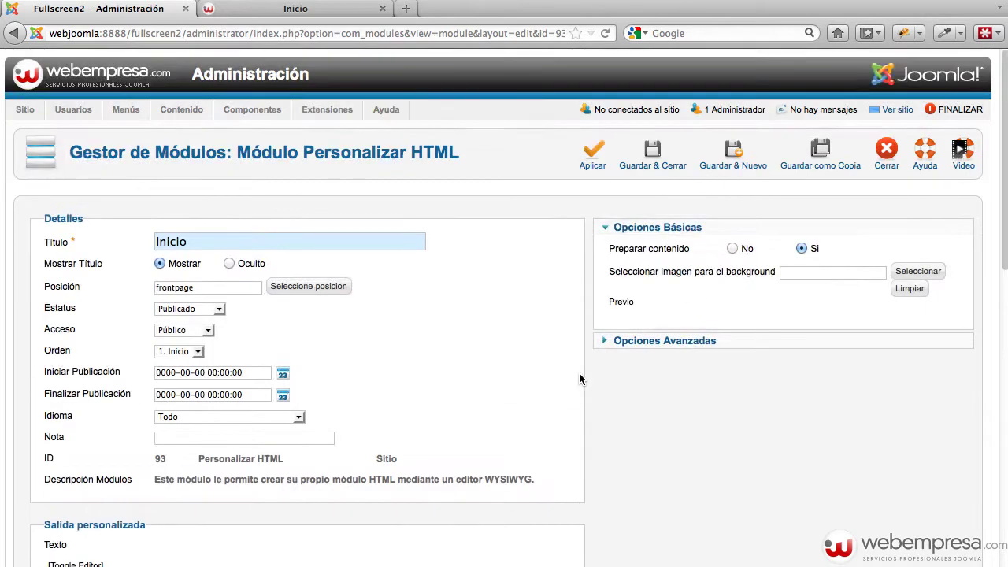
left_click(652, 158)
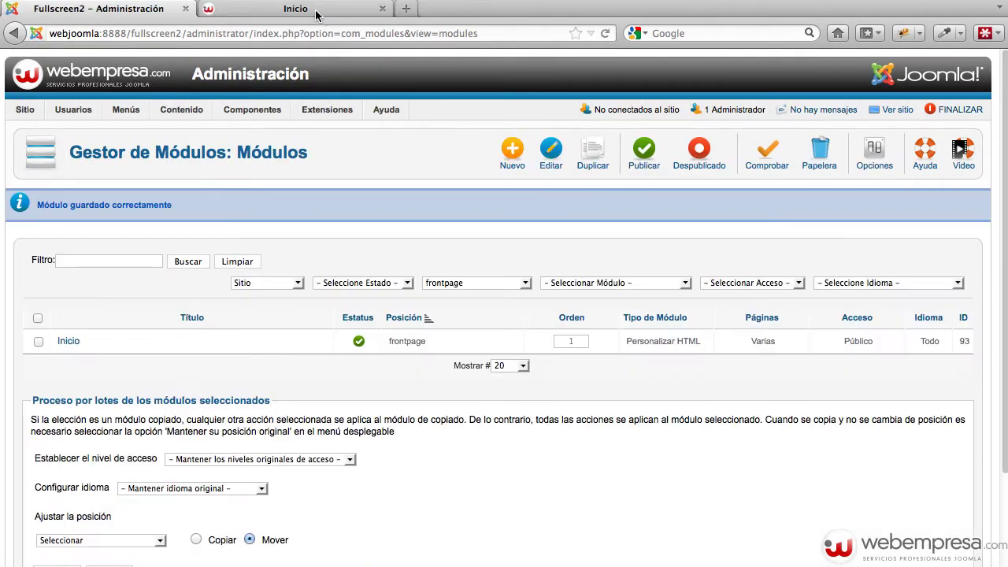
left_click(316, 15)
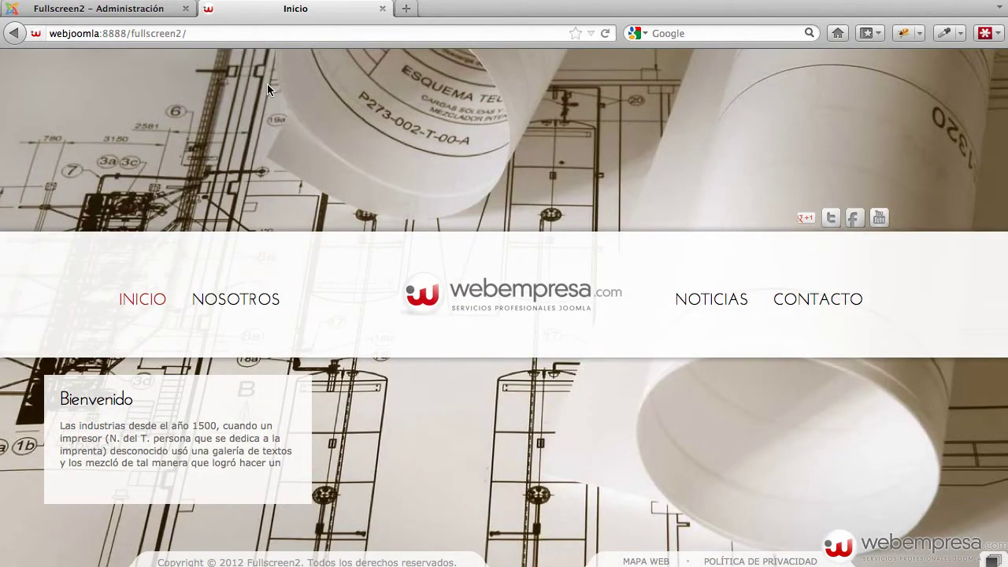
Check the Nosotros and Inicio pages, then go back to the Module Manager
left_click(232, 306)
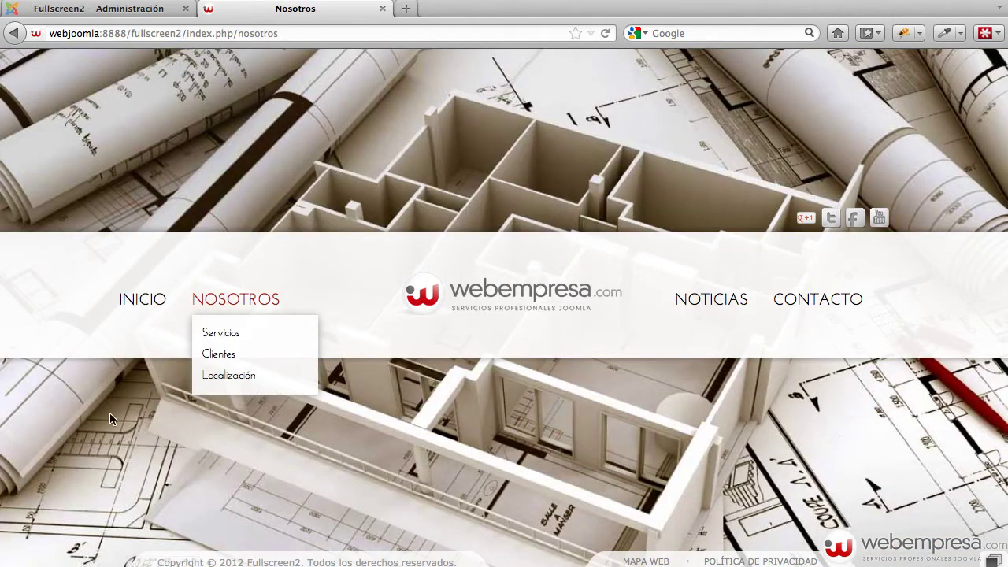
left_click(162, 299)
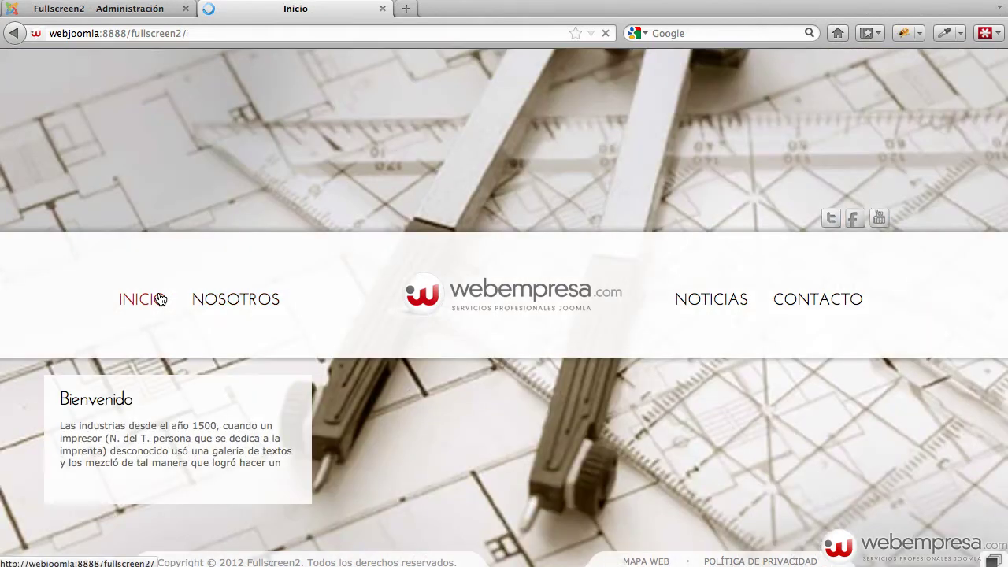
left_click(108, 9)
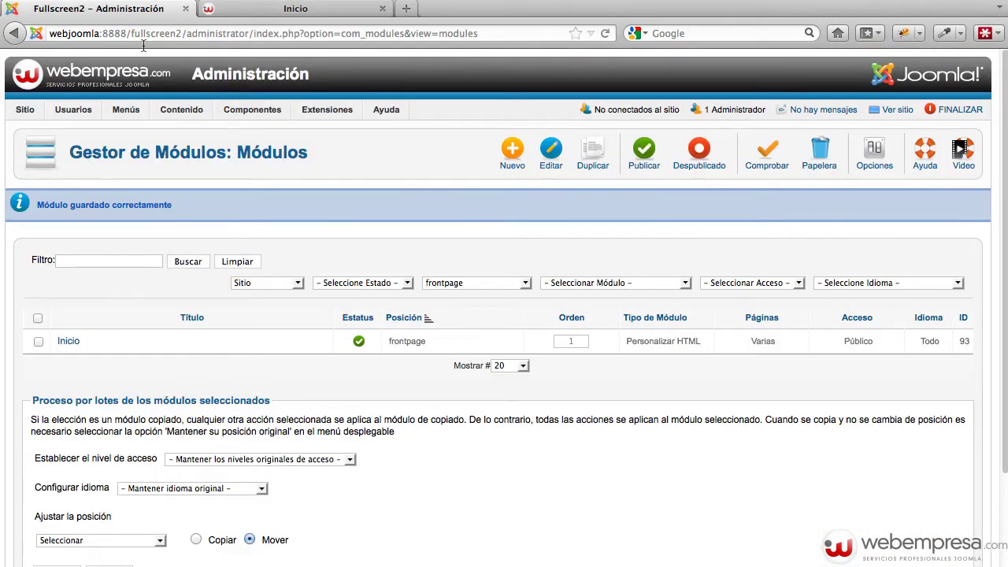
left_click(71, 342)
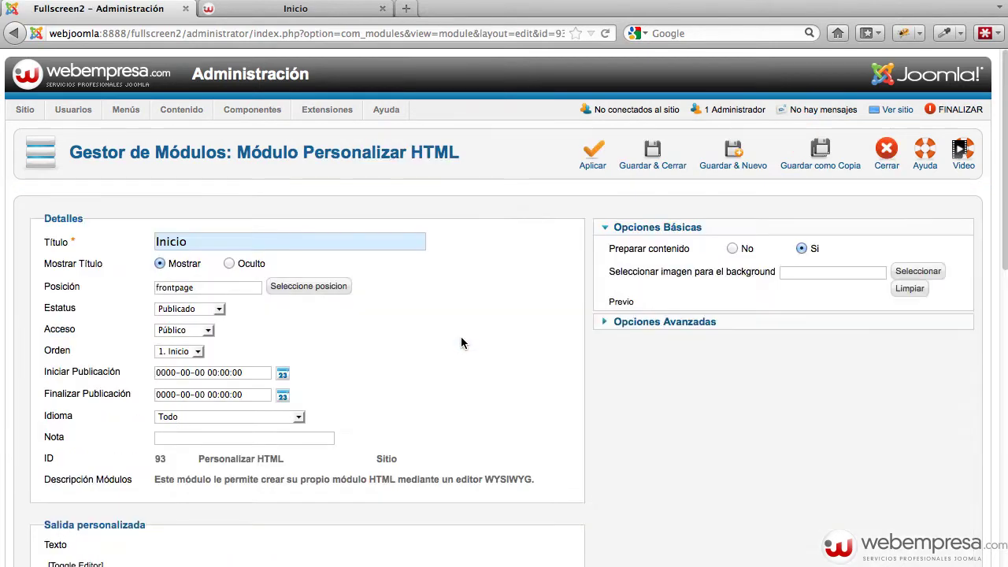
scroll(454, 340, "down", 3)
scroll(391, 342, "down", 10)
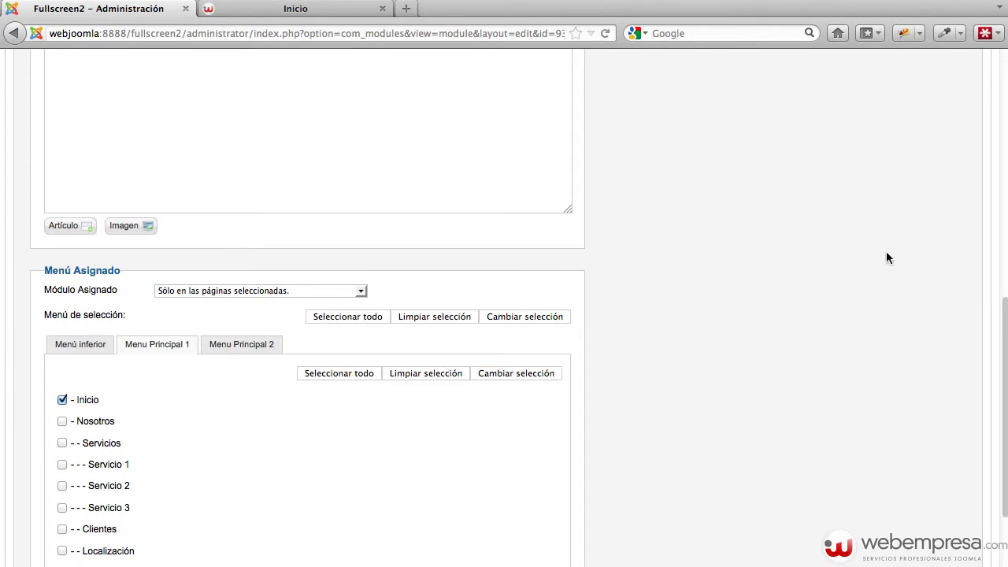
scroll(886, 257, "up", 10)
left_click(652, 157)
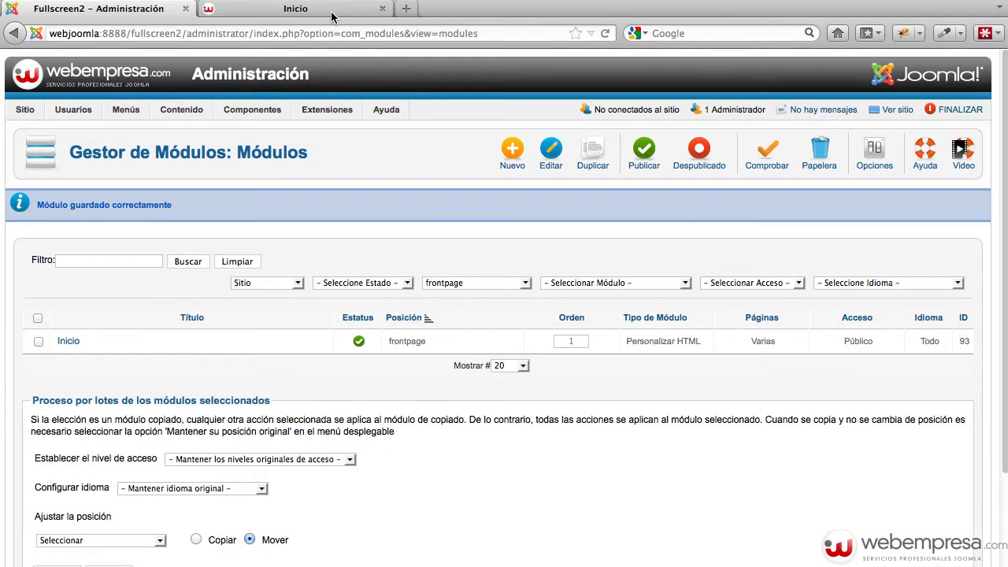
left_click(332, 11)
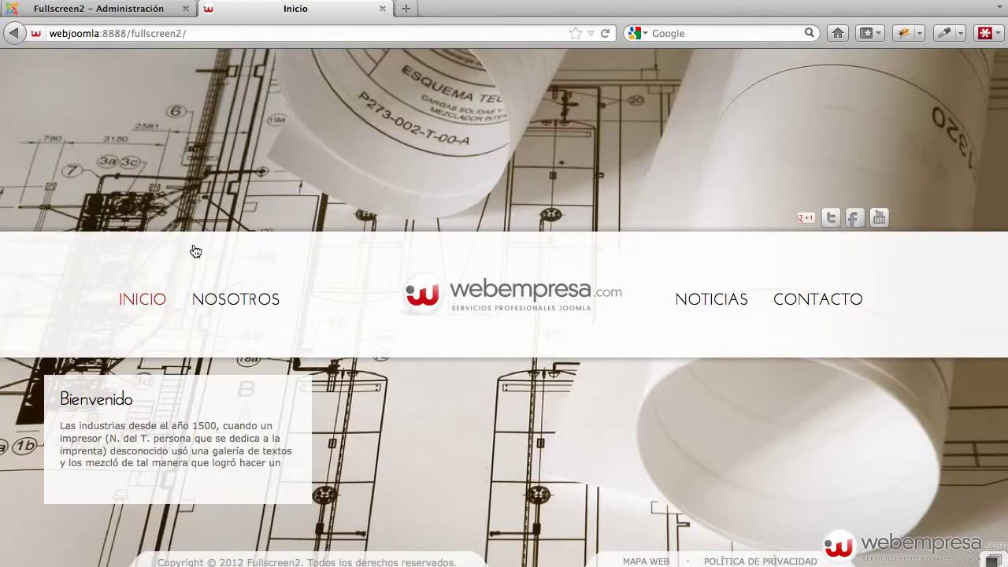
left_click(151, 298)
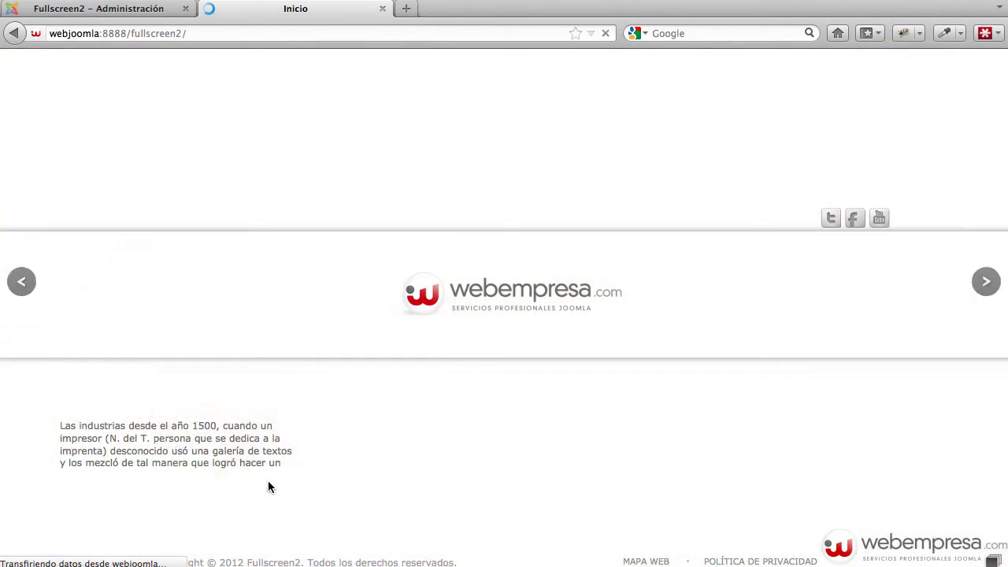
left_click(151, 10)
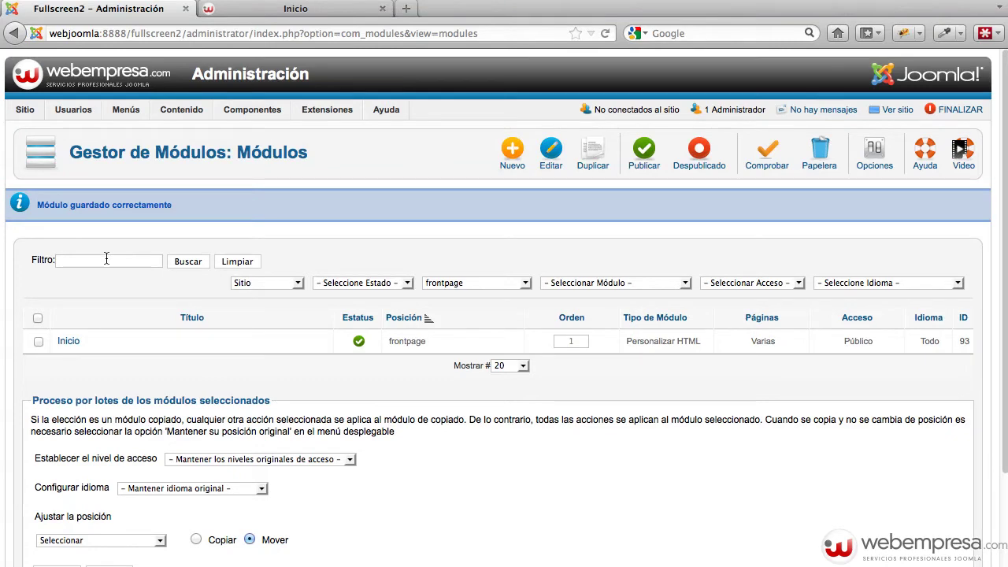
Clear the position filter, search module titles for 'bien', and view the front-end homepage
left_click(493, 285)
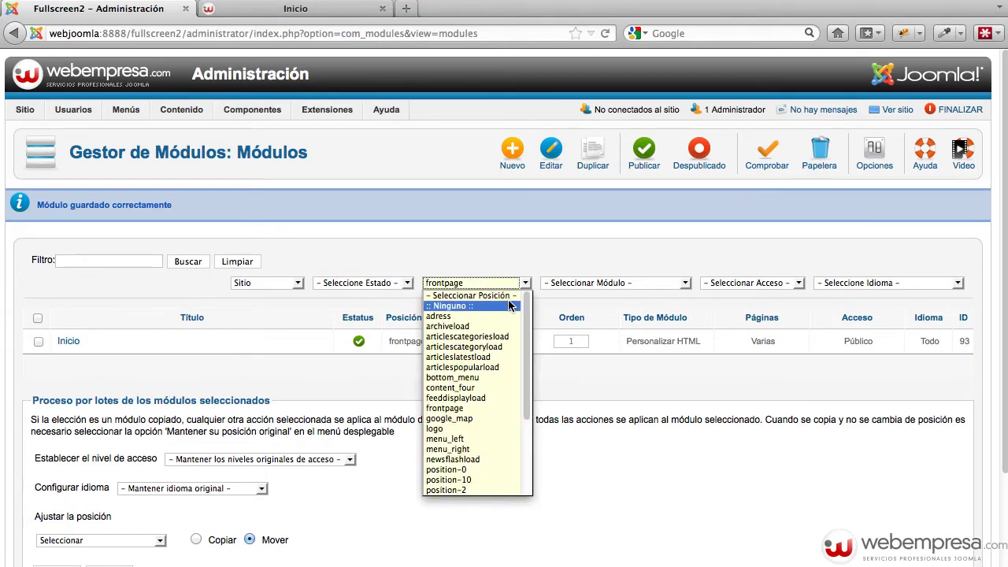
left_click(506, 296)
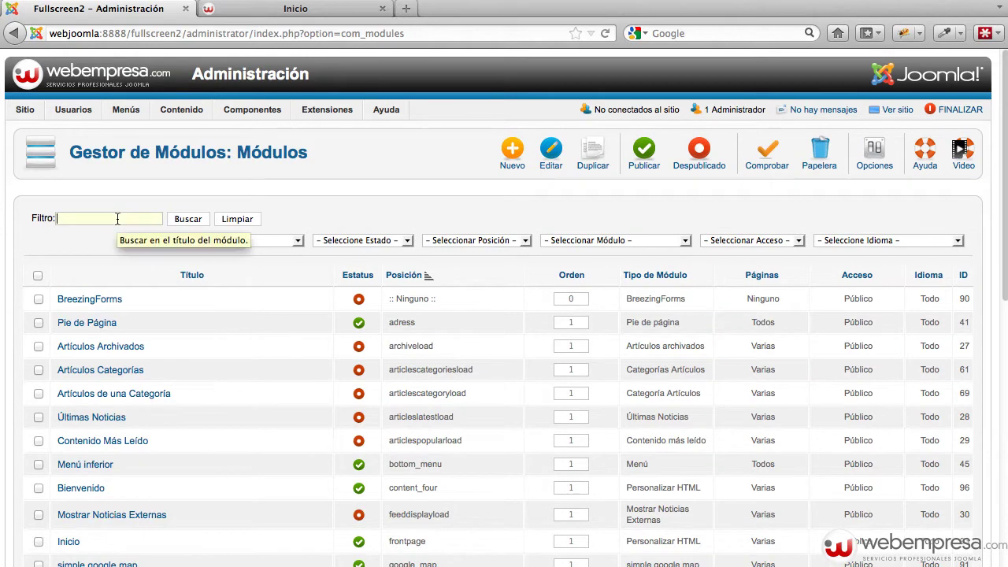
type("n")
key("Return")
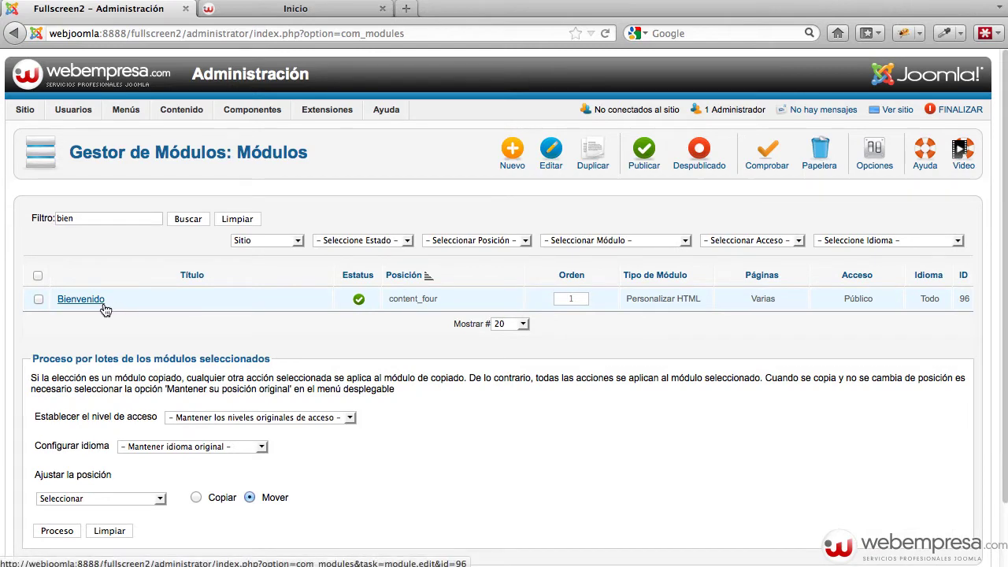
left_click(293, 11)
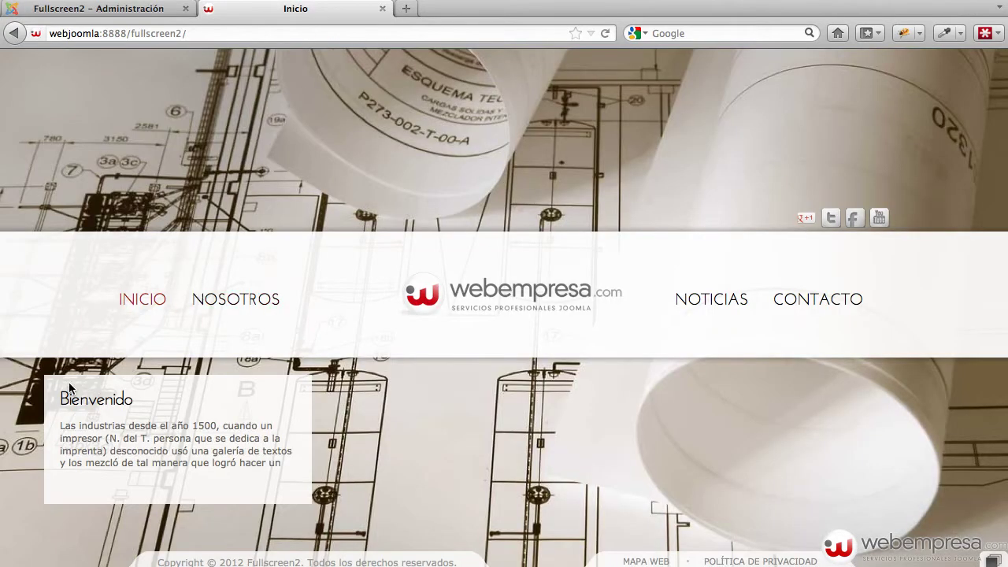
Open the Bienvenido module, switch to the visual editor and select its welcome paragraph
left_click(110, 10)
left_click(76, 300)
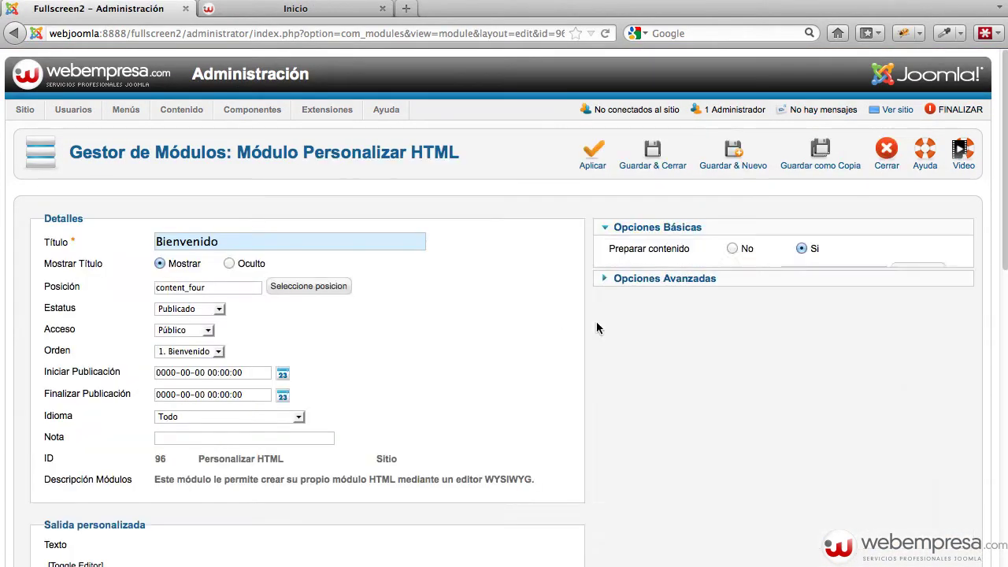
scroll(463, 264, "down", 5)
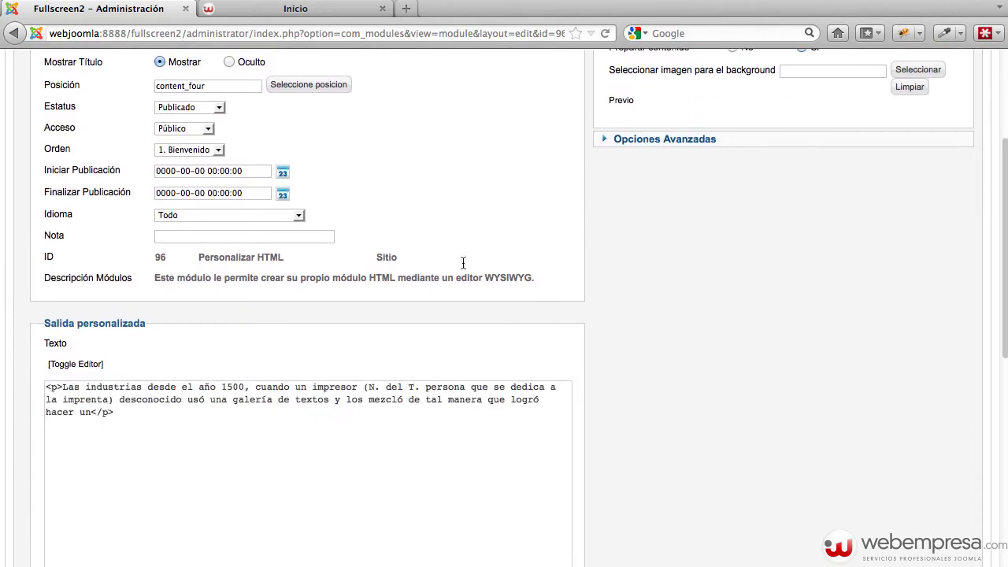
scroll(279, 394, "down", 6)
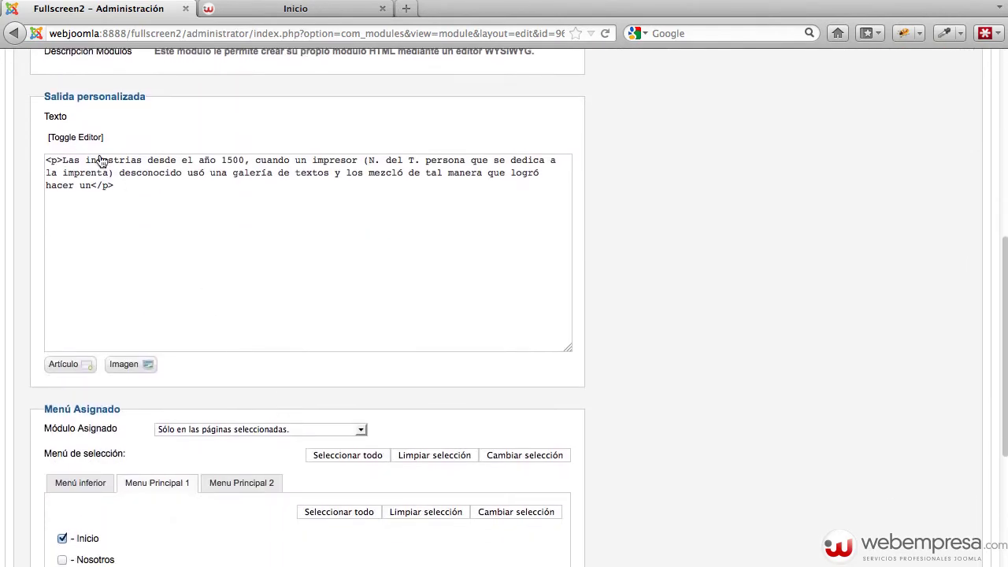
left_click(82, 138)
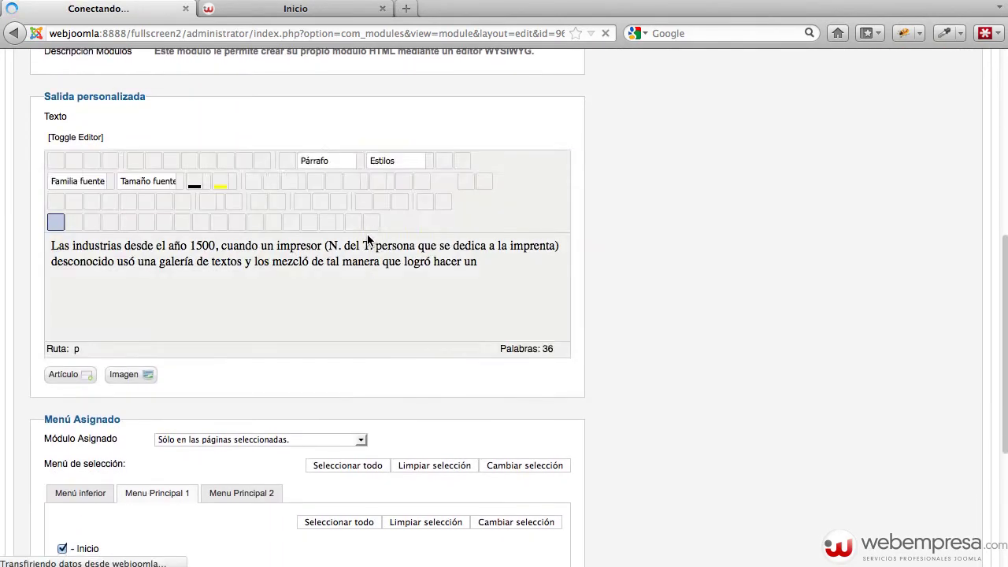
scroll(350, 238, "down", 3)
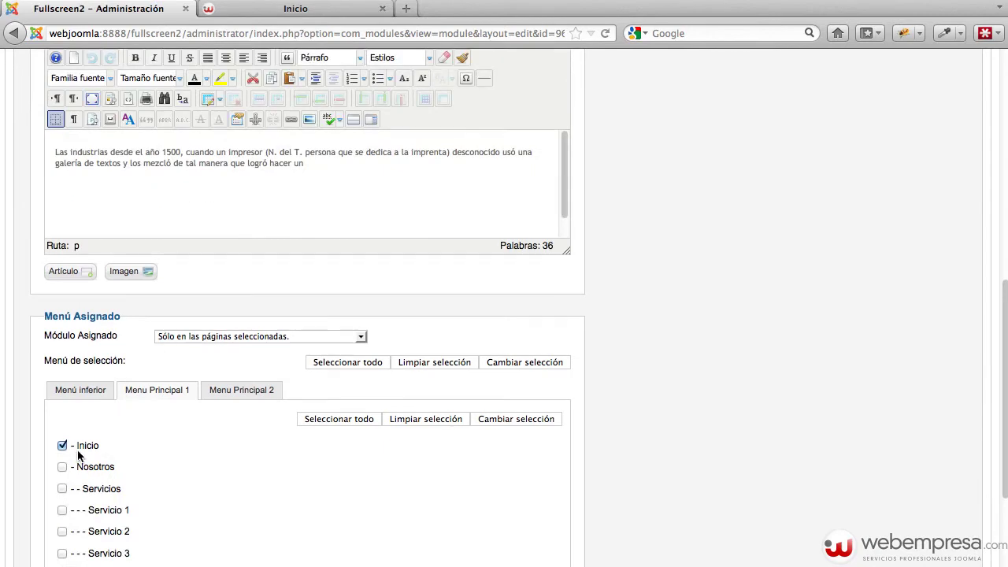
scroll(170, 356, "up", 1)
triple_click(313, 229)
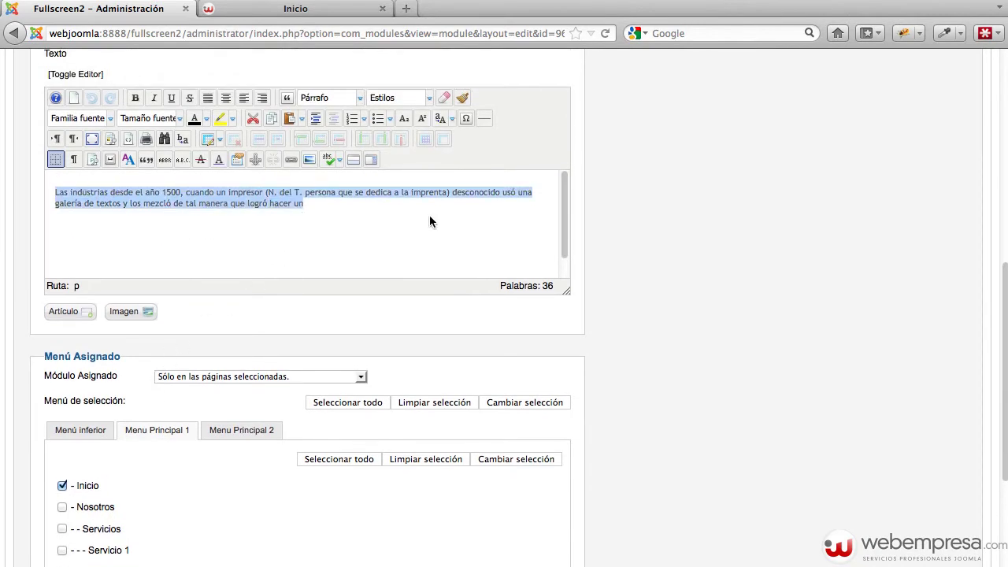
Tick Nosotros in the Bienvenido module's menu assignment and apply the change
scroll(571, 234, "up", 6)
scroll(309, 303, "up", 6)
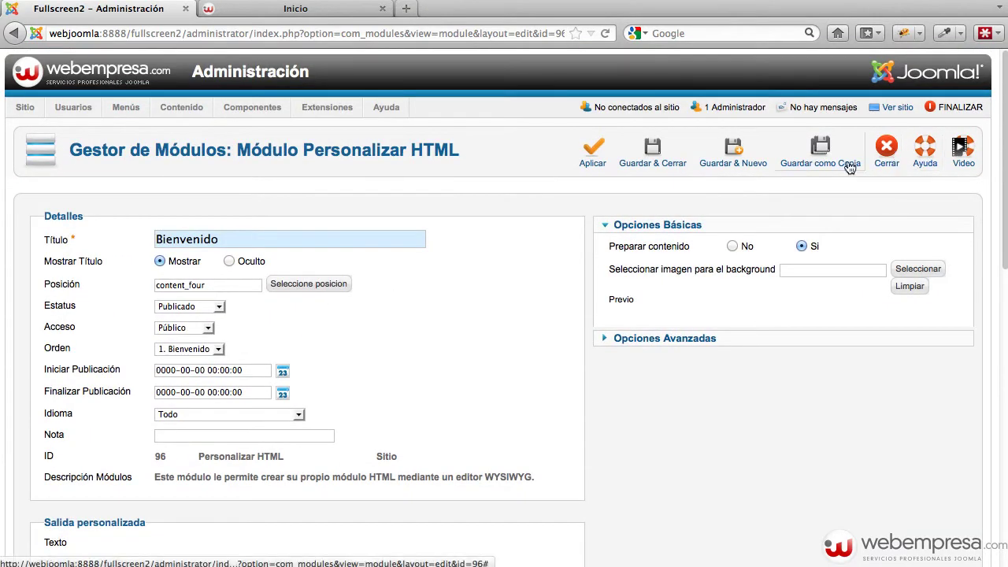
scroll(666, 207, "down", 7)
scroll(661, 213, "down", 6)
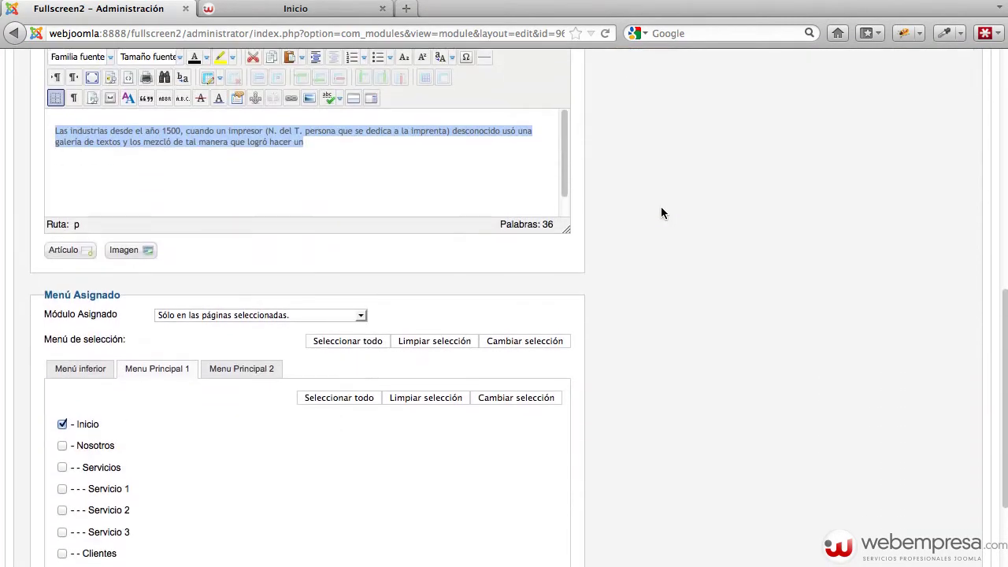
scroll(165, 446, "down", 2)
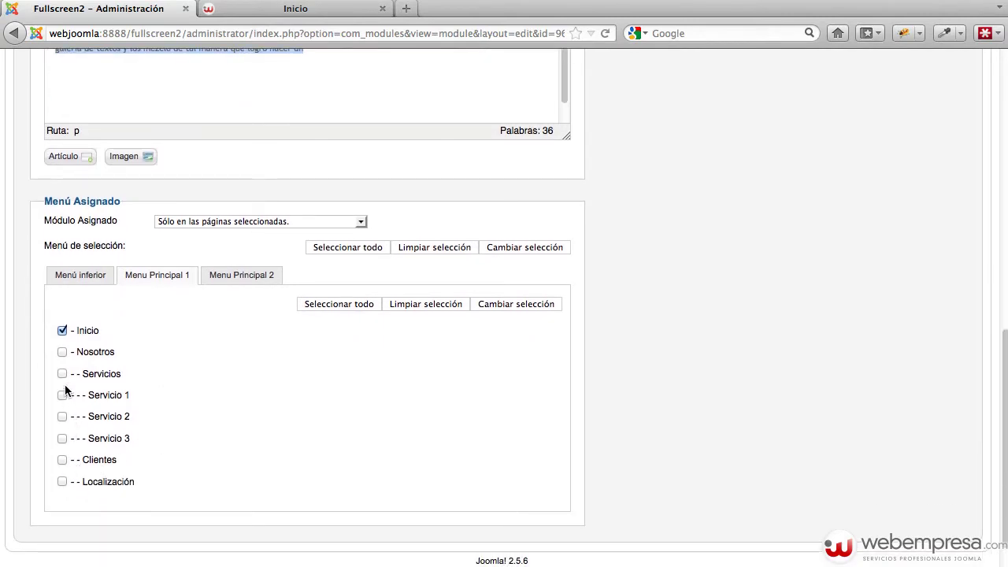
left_click(63, 352)
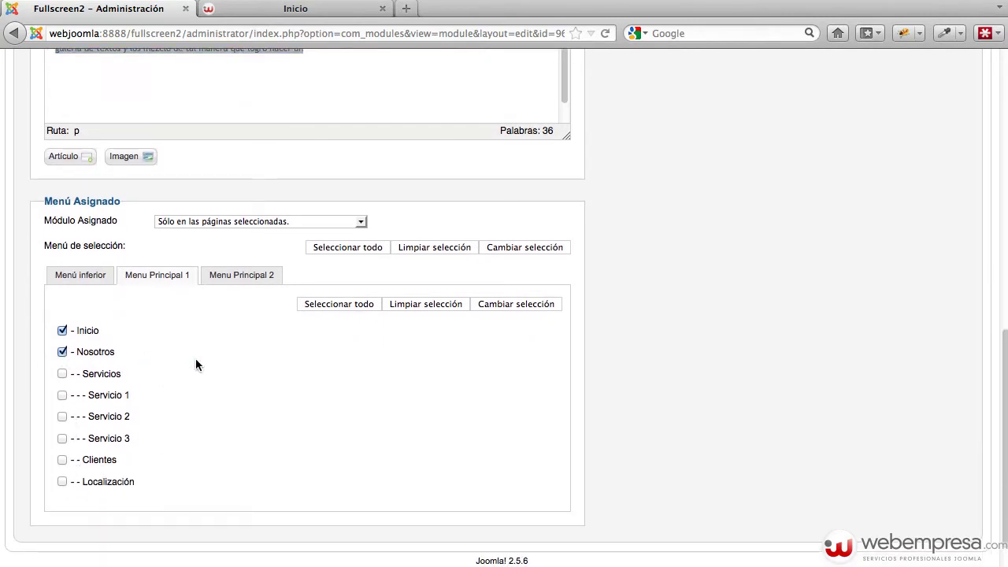
scroll(499, 387, "up", 10)
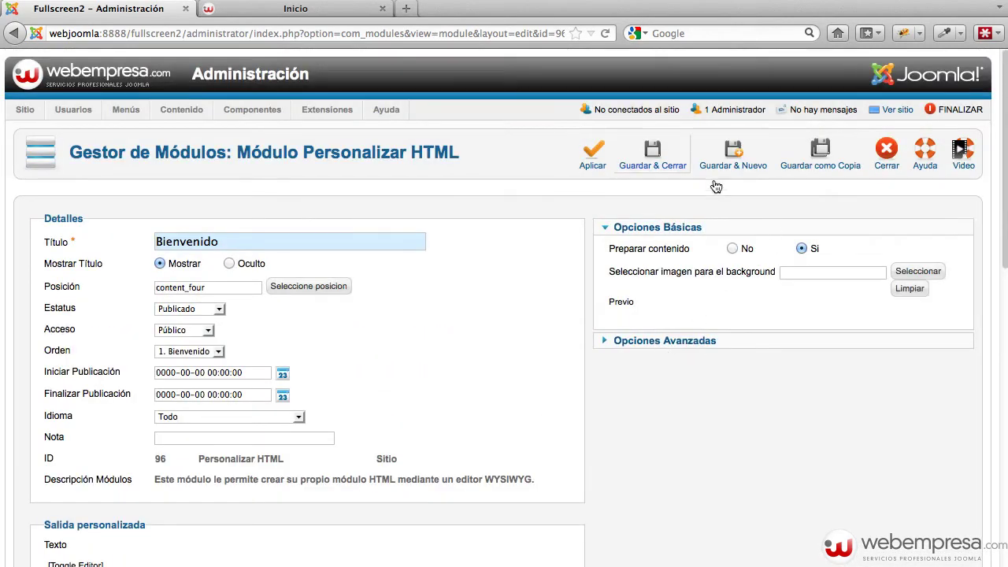
left_click(592, 158)
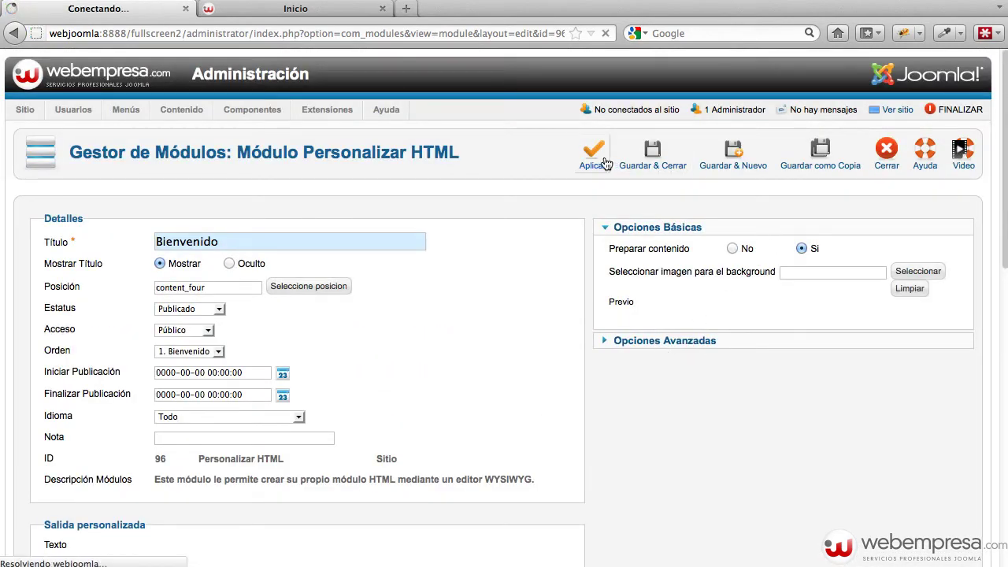
Reload the front end and open Nosotros to confirm the Bienvenido box appears
left_click(285, 9)
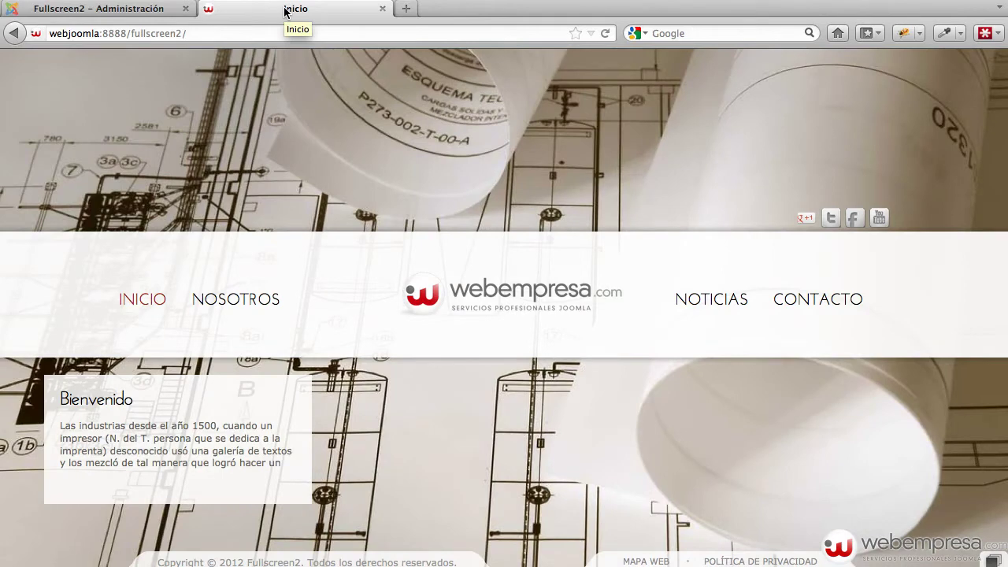
key("super+r")
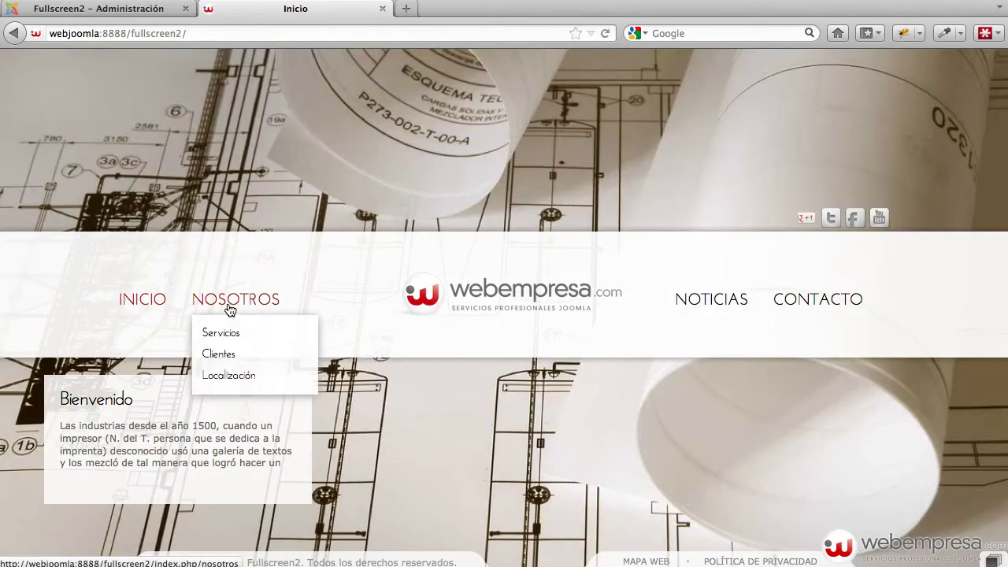
left_click(230, 308)
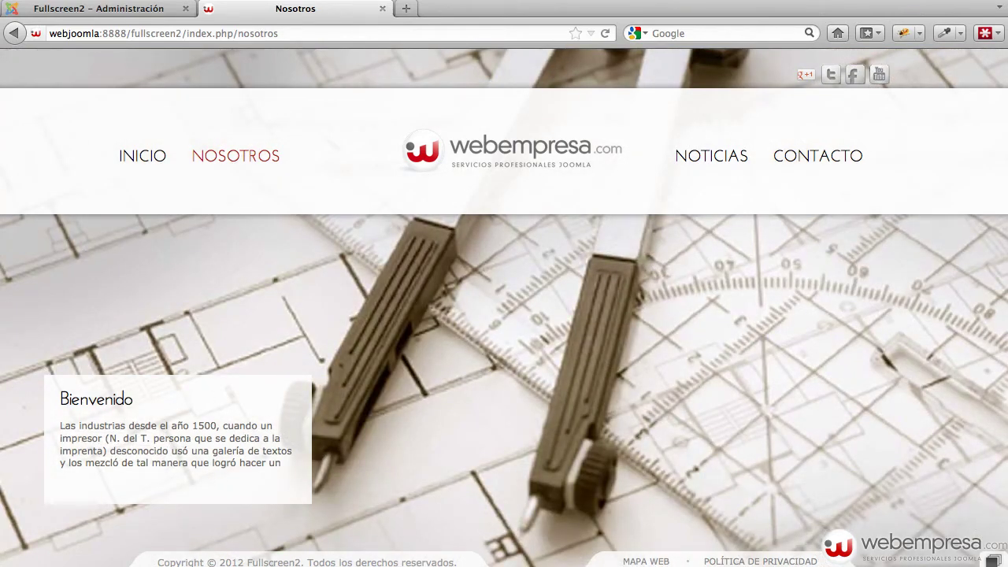
Preview module-positions-2-1.jpg in Quick Look, then return to the module's admin form
key("super+Tab")
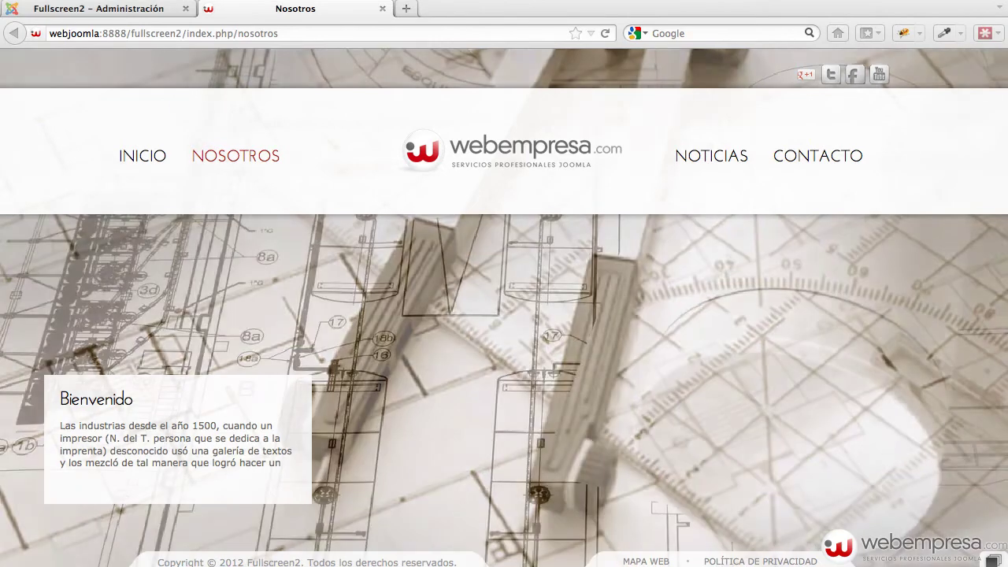
key("space")
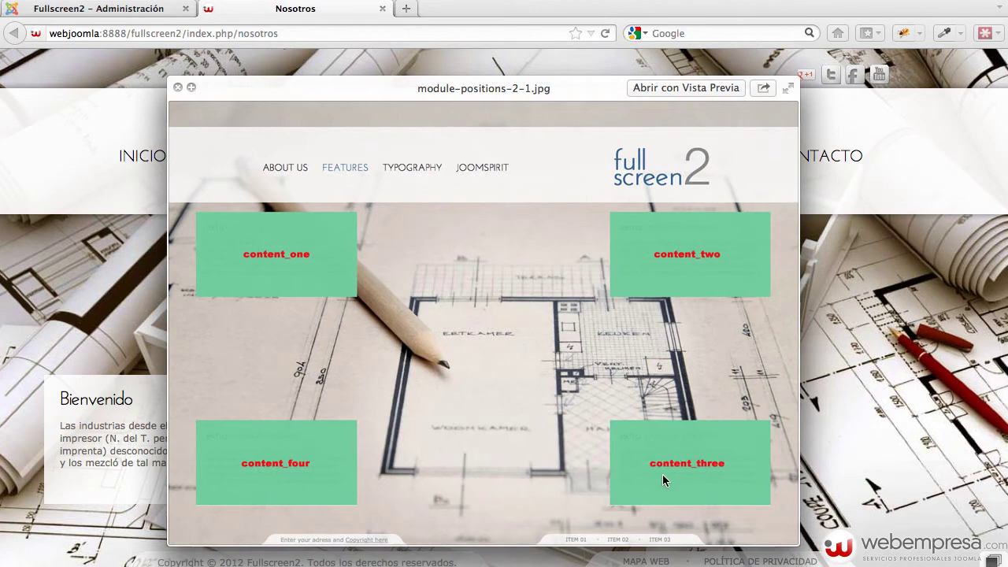
left_click(178, 87)
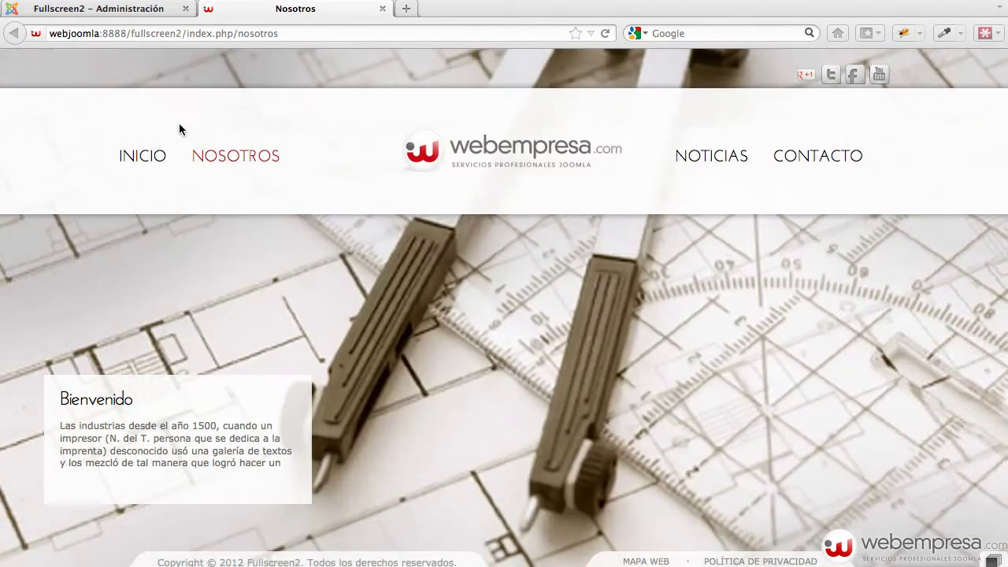
left_click(103, 10)
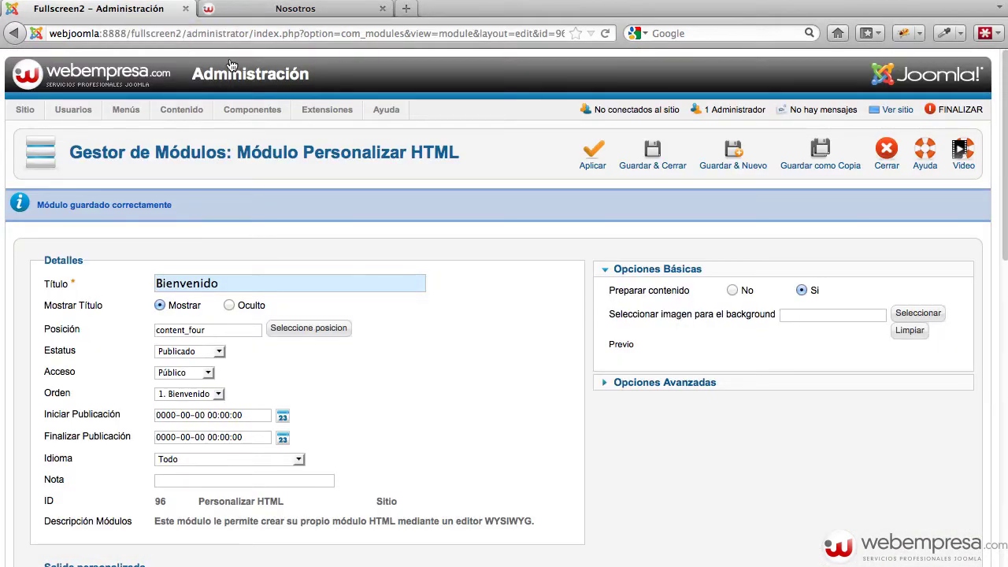
Save and close the Bienvenido module
scroll(332, 163, "down", 5)
scroll(332, 164, "down", 8)
left_click(652, 166)
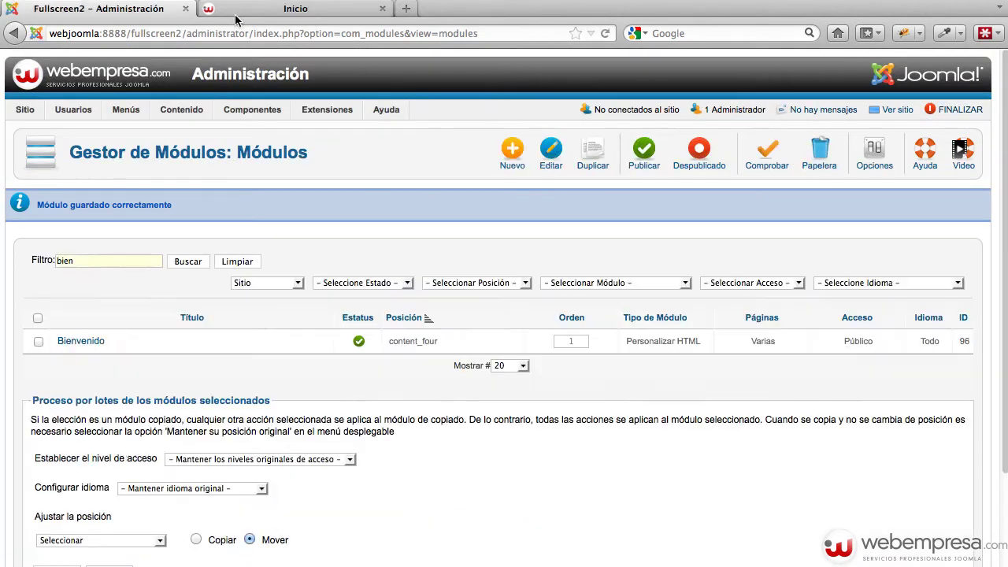
Check the Nosotros page's copyright footer on the front-end site, then return to the Module Manager
left_click(237, 14)
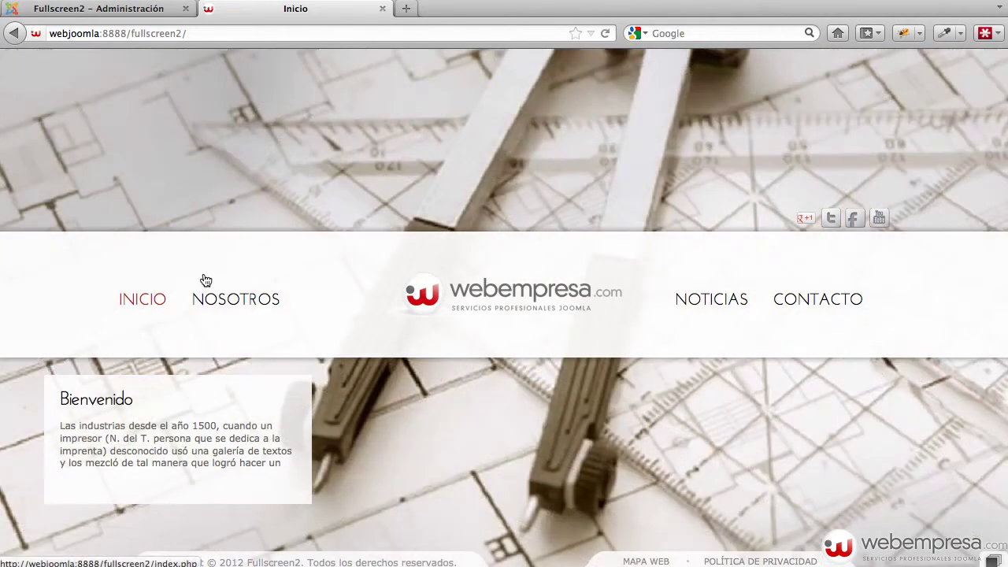
left_click(216, 306)
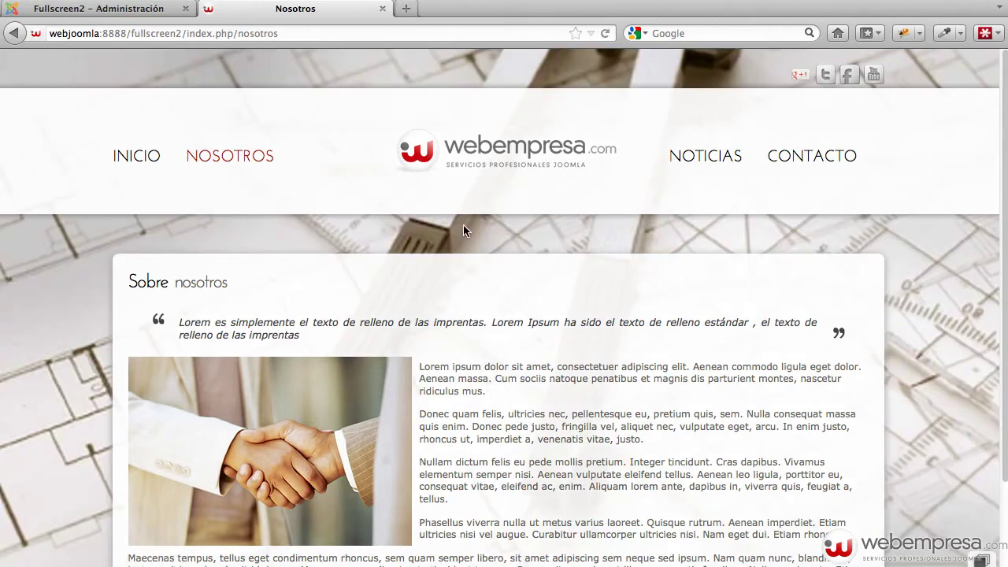
scroll(874, 332, "down", 3)
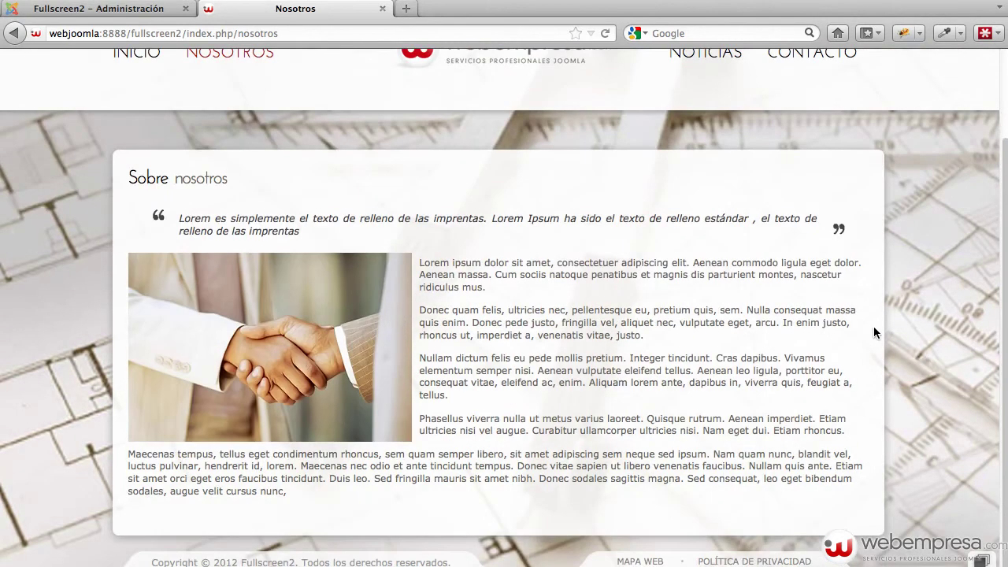
scroll(873, 333, "up", 3)
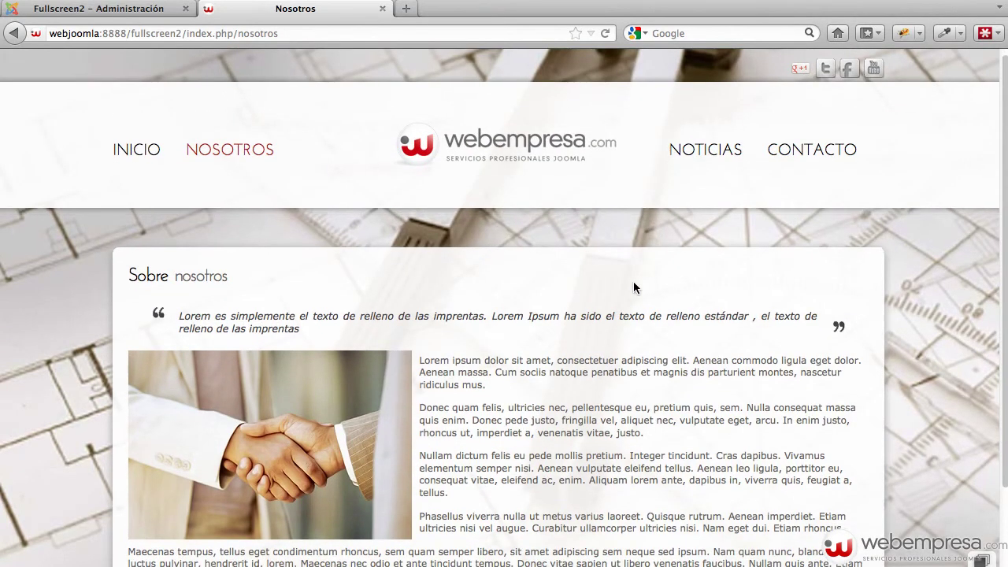
scroll(634, 281, "down", 3)
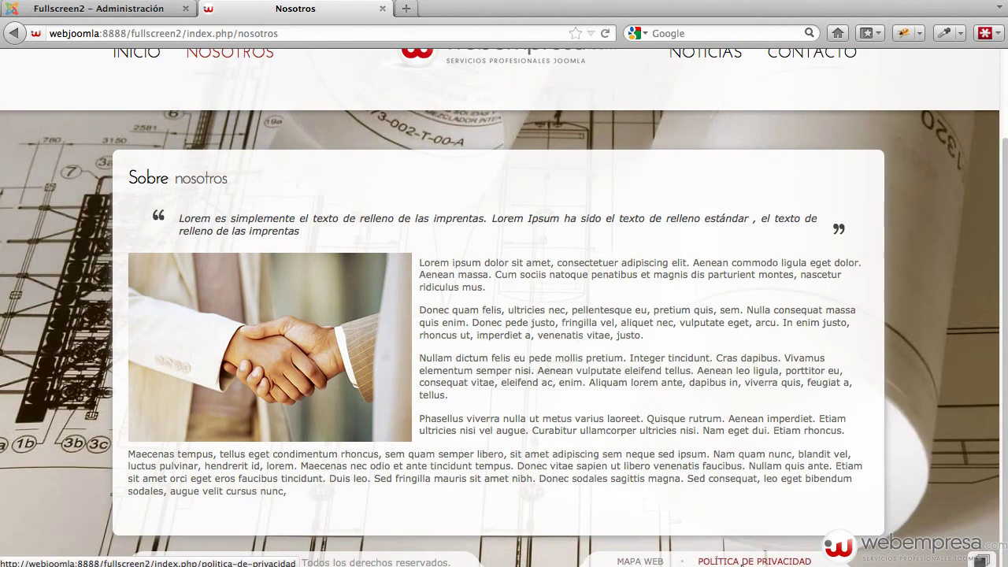
left_click(147, 9)
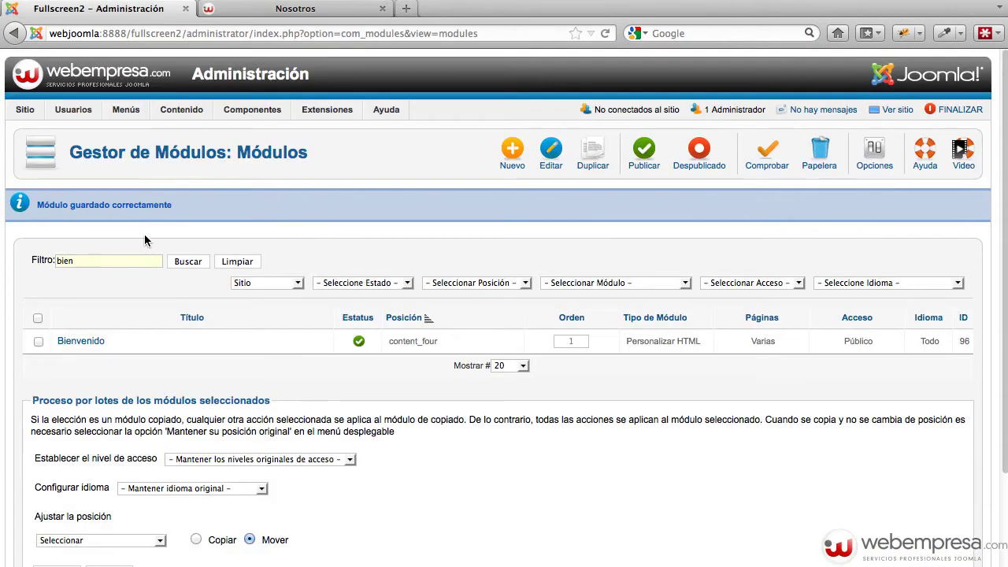
Clear the 'bien' filter and list only Menú type modules
left_click(597, 285)
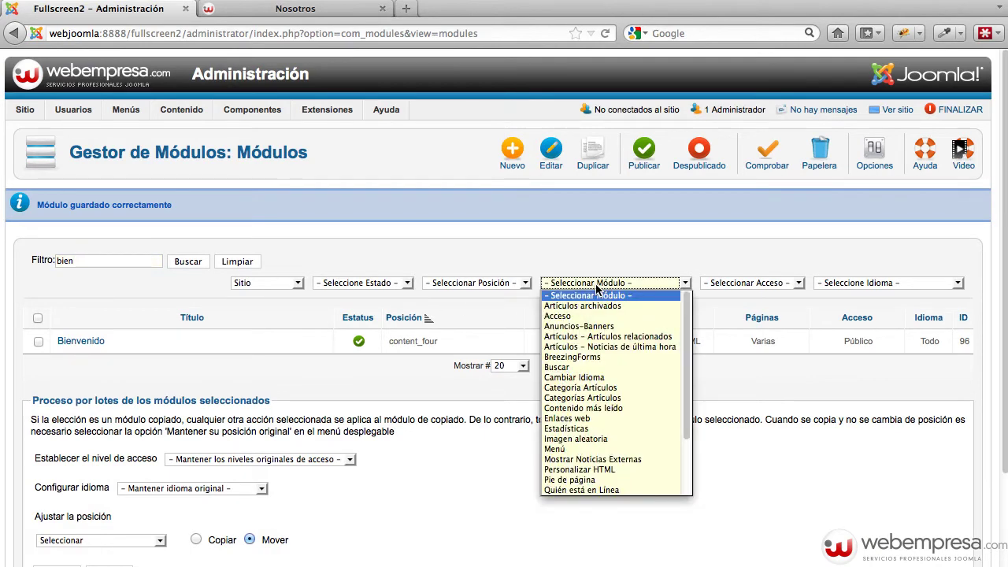
left_click(236, 262)
left_click(243, 264)
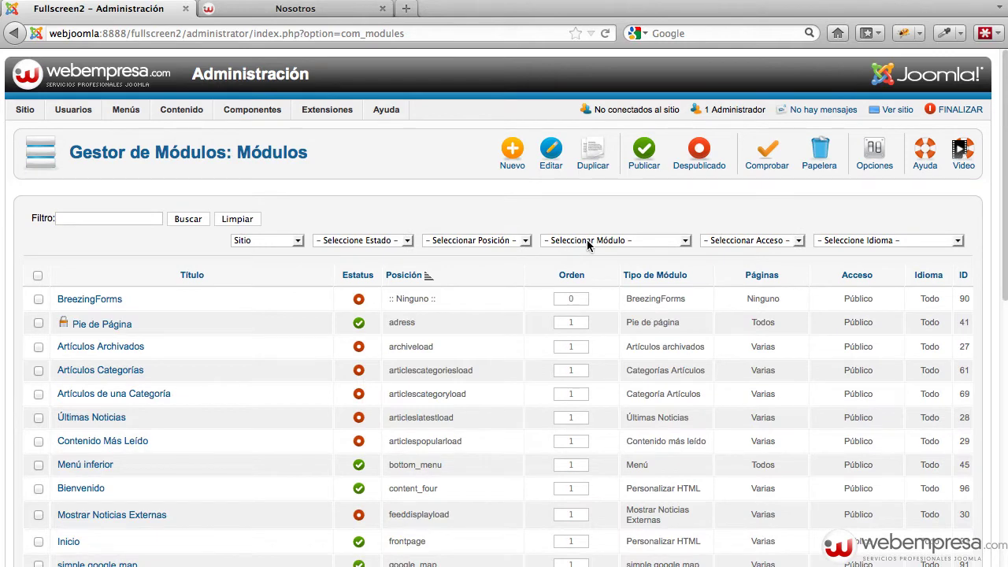
left_click(660, 241)
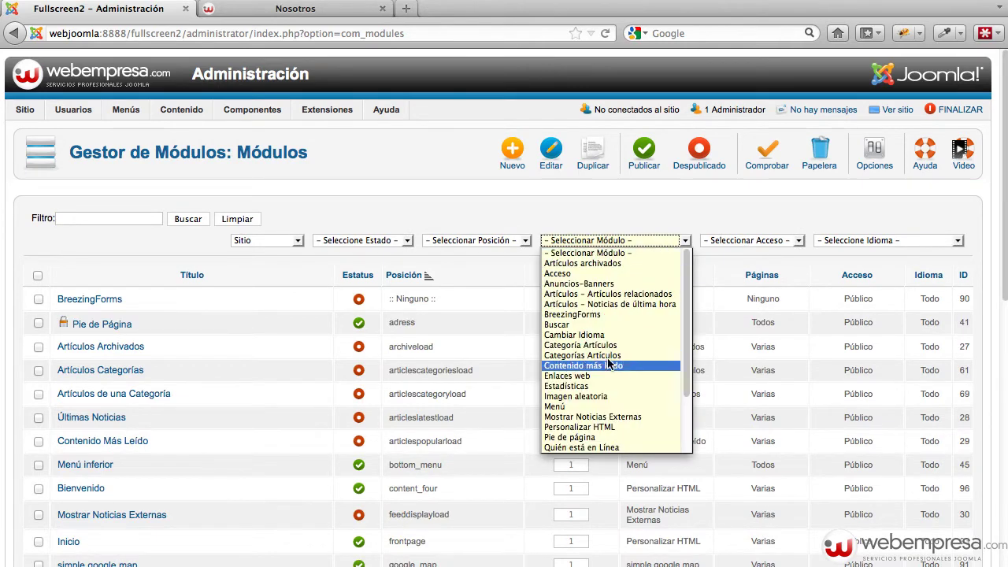
left_click(579, 406)
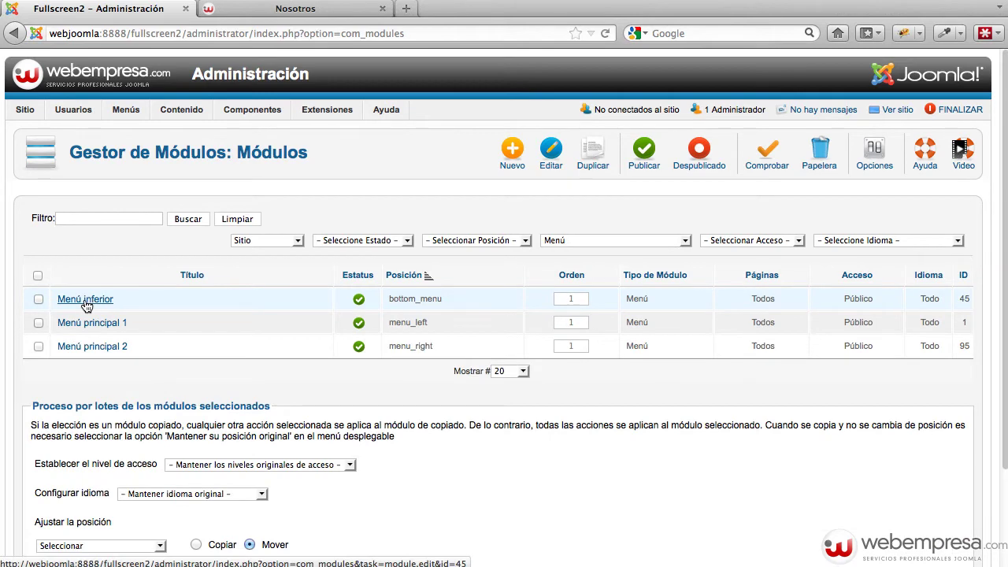
Unpublish Menú inferior and reload the Nosotros page to see the effect
left_click(358, 299)
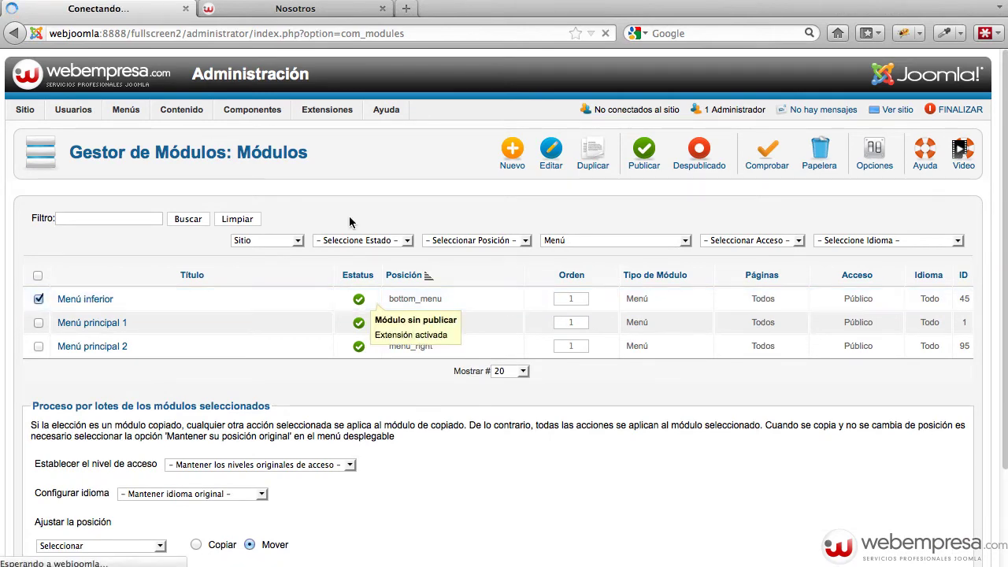
left_click(308, 9)
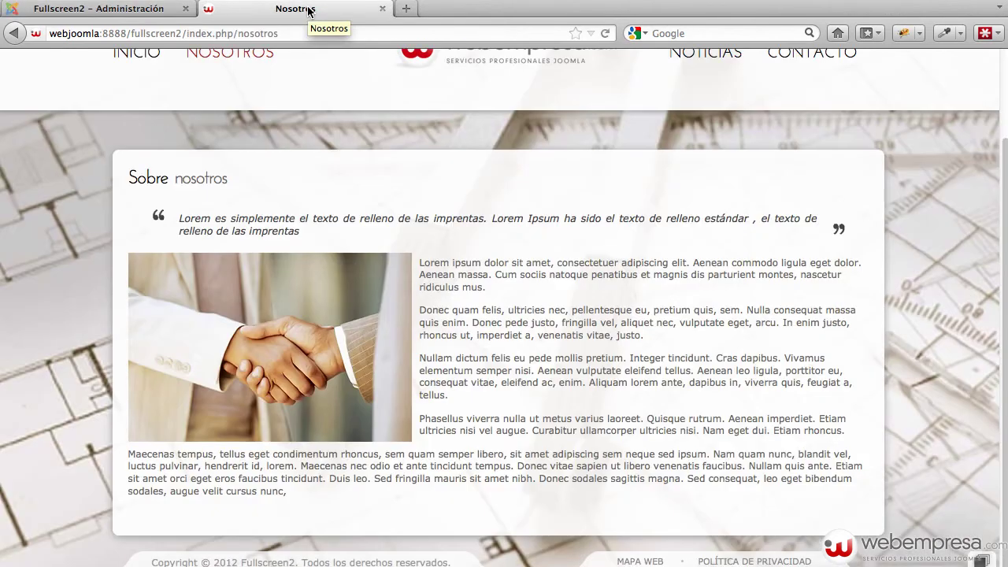
key("super+r")
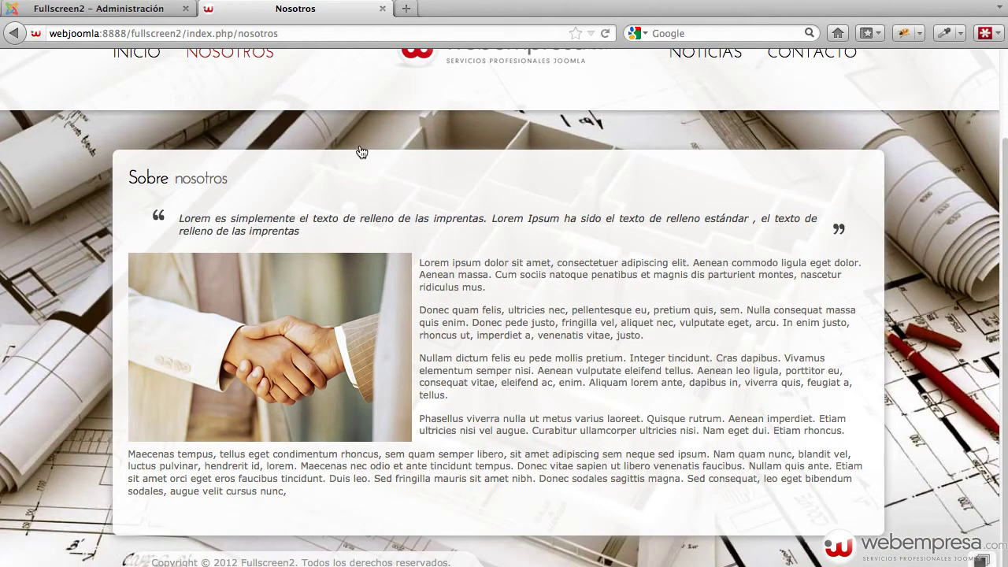
left_click(149, 10)
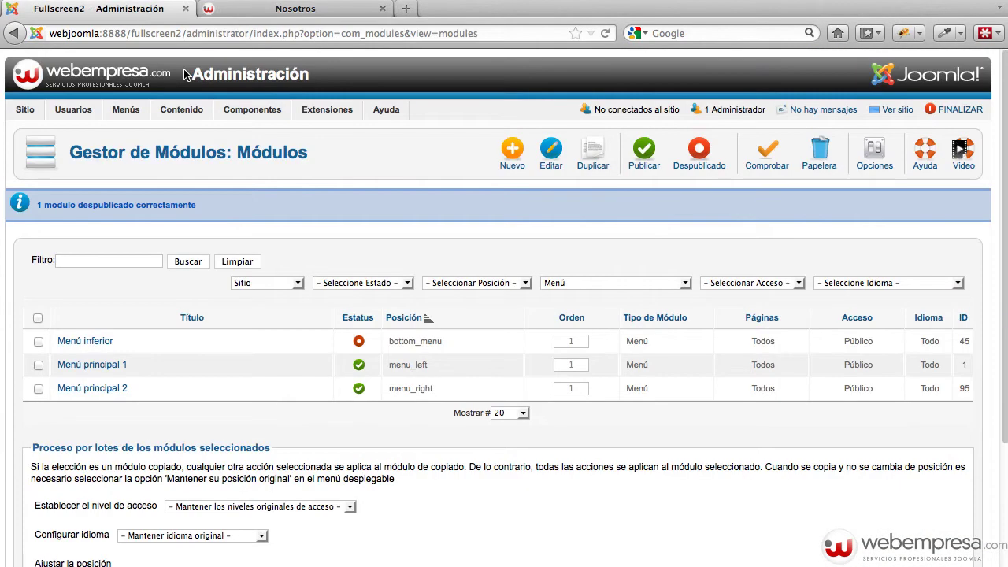
Publish the Menú inferior module again
left_click(358, 341)
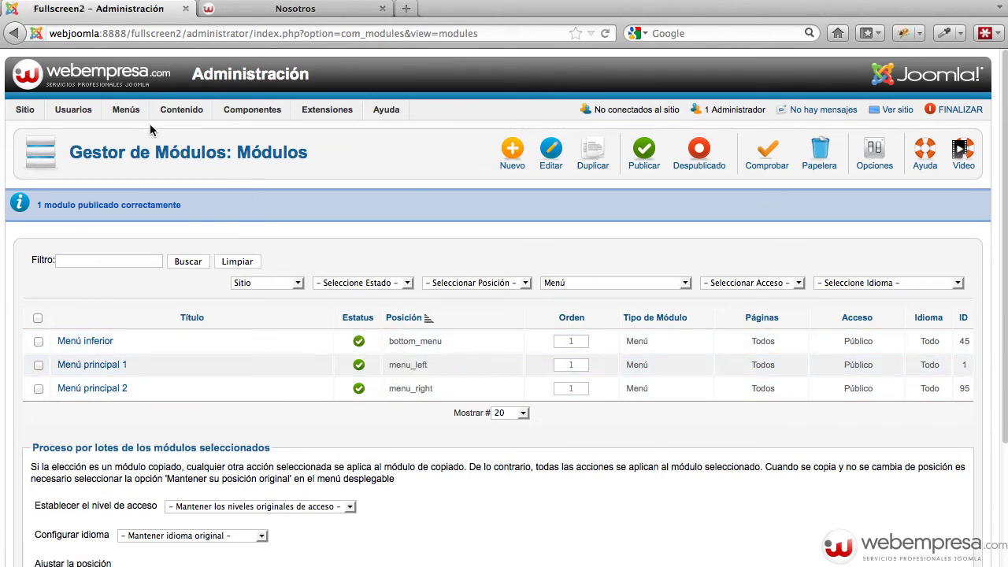
mouse_move(128, 110)
mouse_move(155, 193)
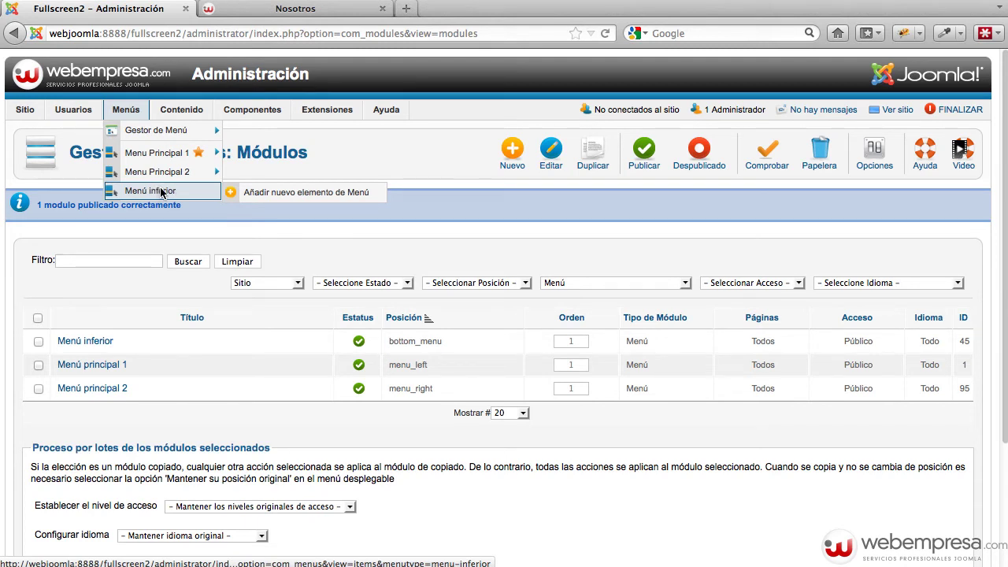
Inspect the Nosotros page's copyright footer text, including Fullscreen2, then return to the modules list
left_click(295, 9)
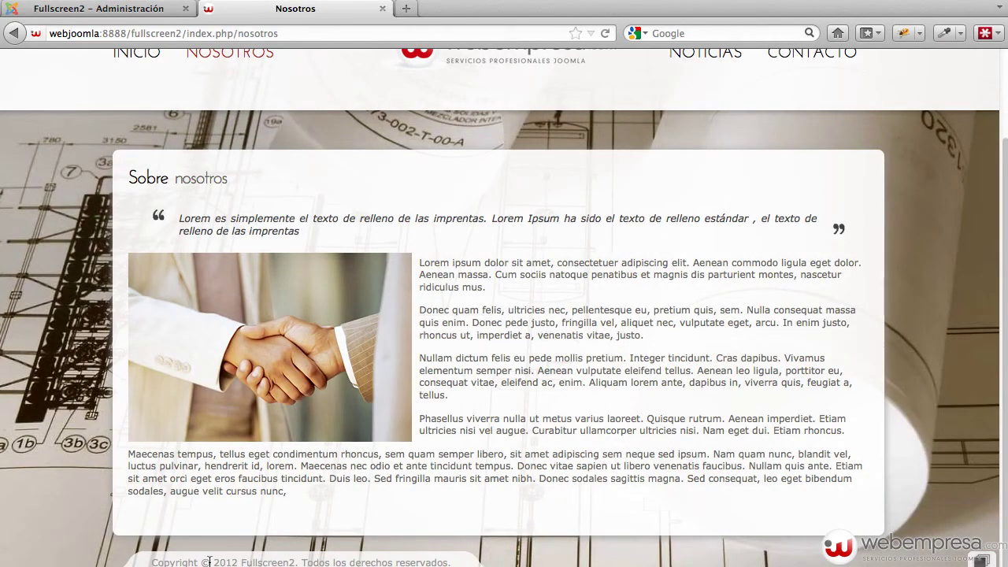
left_click_drag(151, 561, 359, 561)
left_click(532, 542)
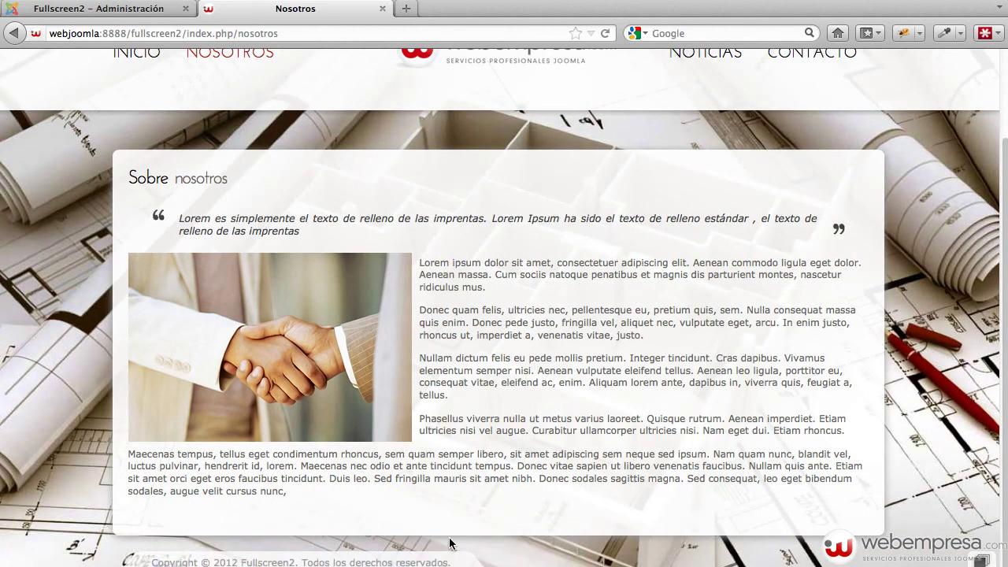
double_click(278, 557)
left_click(404, 538)
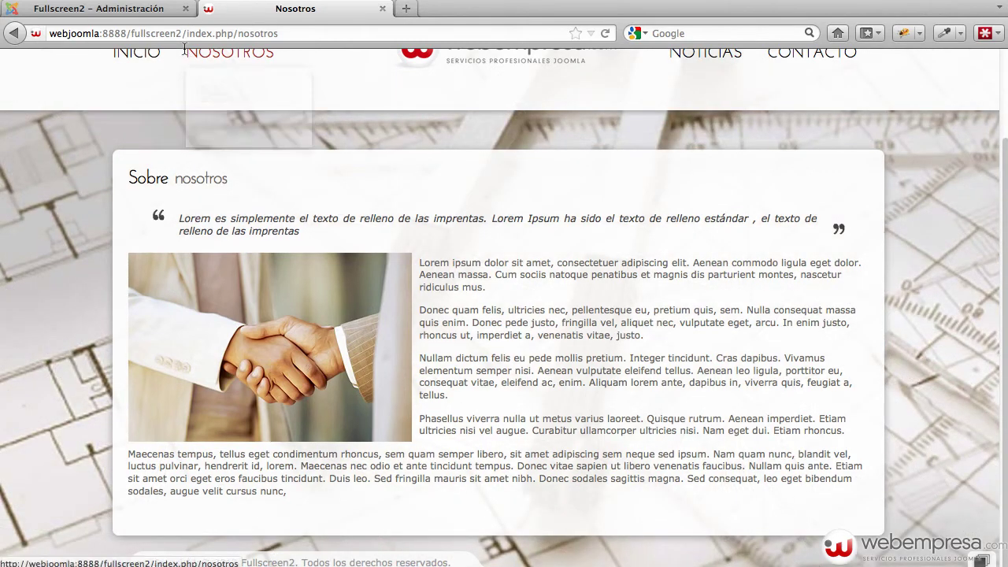
left_click(135, 10)
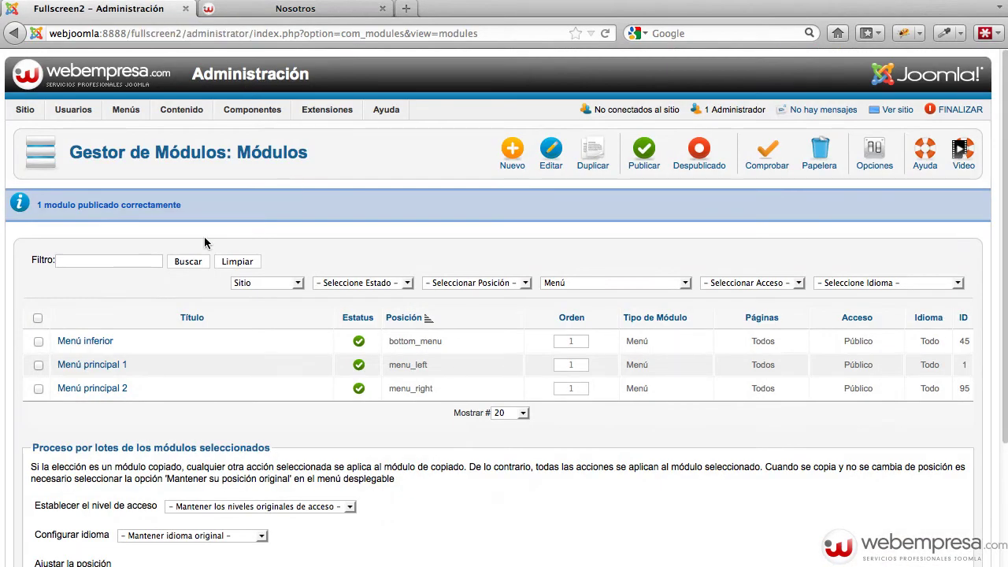
Filter modules by 'pie' and reset the module type filter to all types
type("pie")
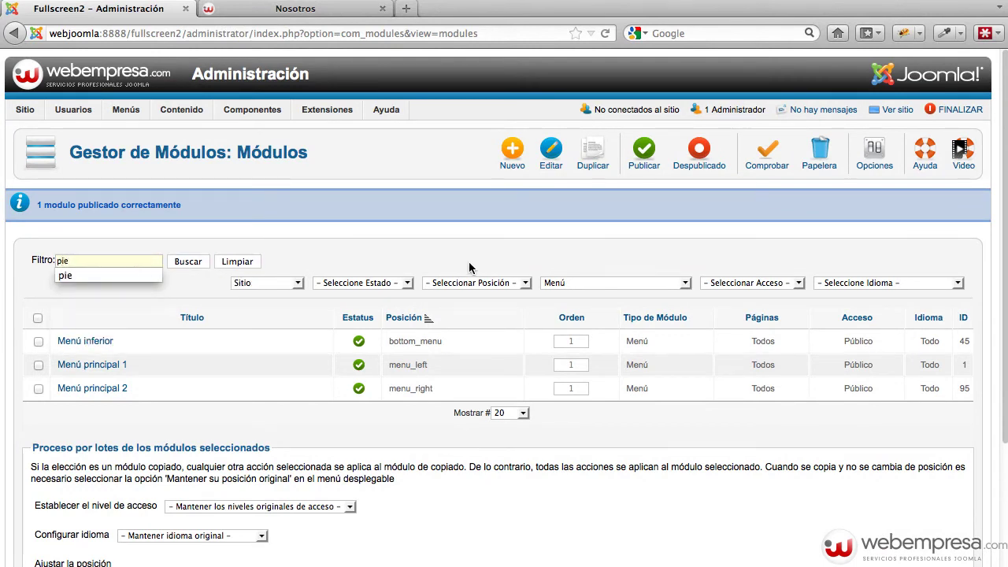
left_click(579, 284)
left_click(586, 293)
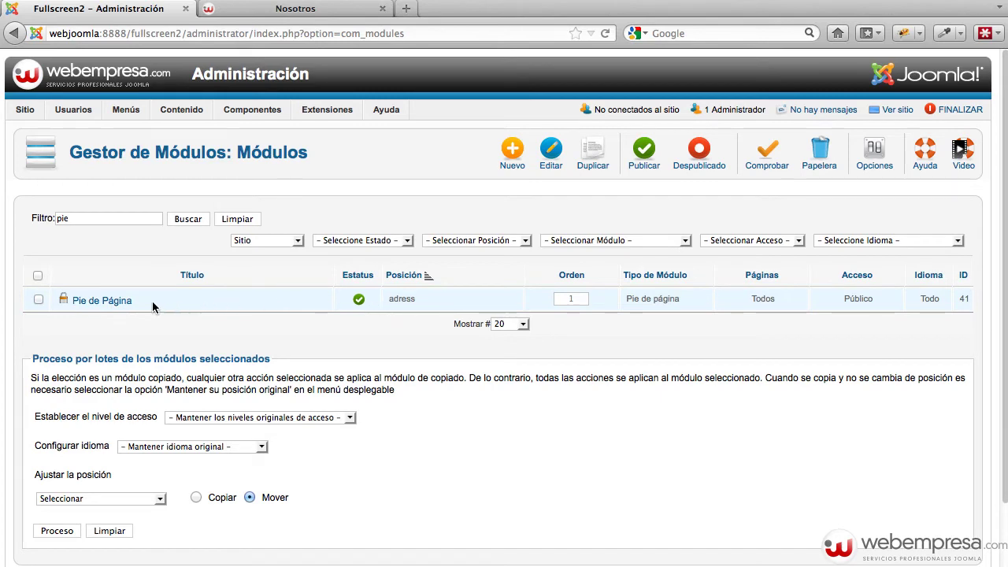
Review the Pie de Página footer module and close it without changes
left_click(122, 304)
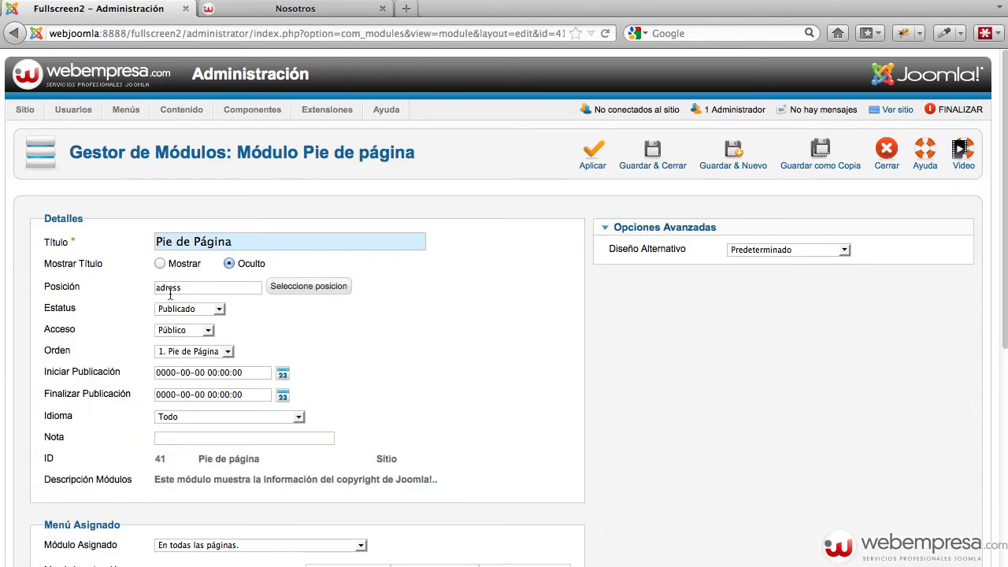
scroll(563, 347, "down", 10)
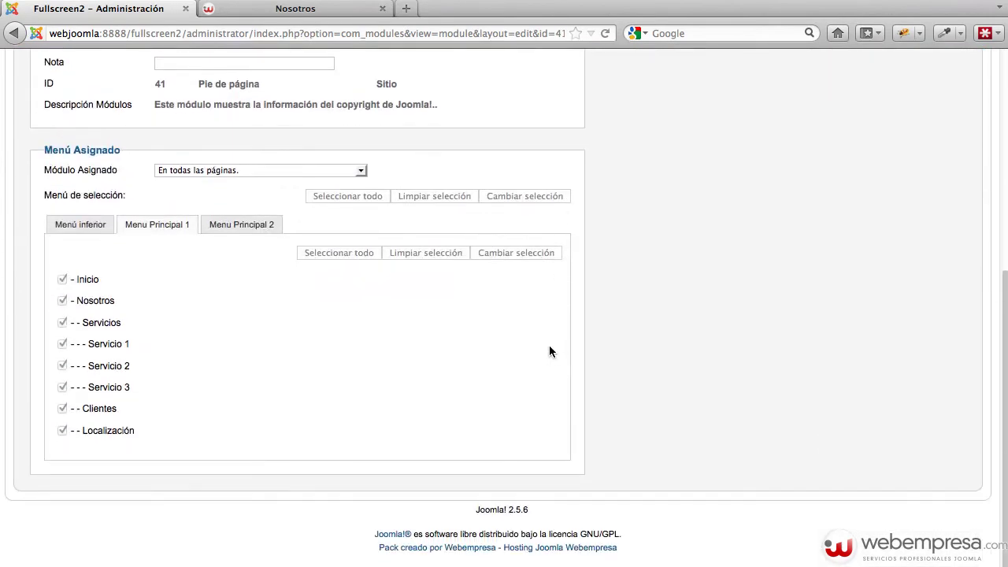
scroll(549, 352, "up", 5)
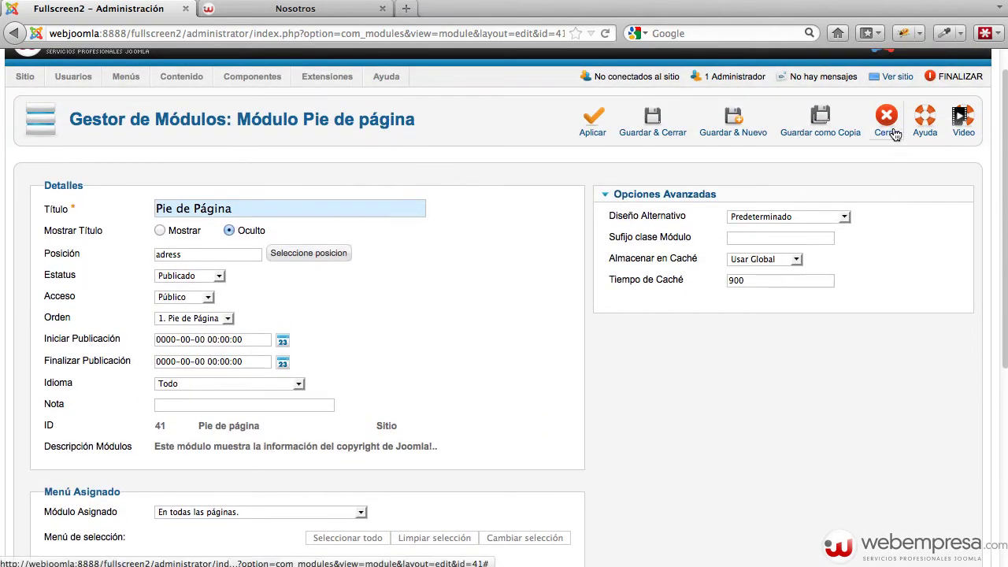
left_click(893, 132)
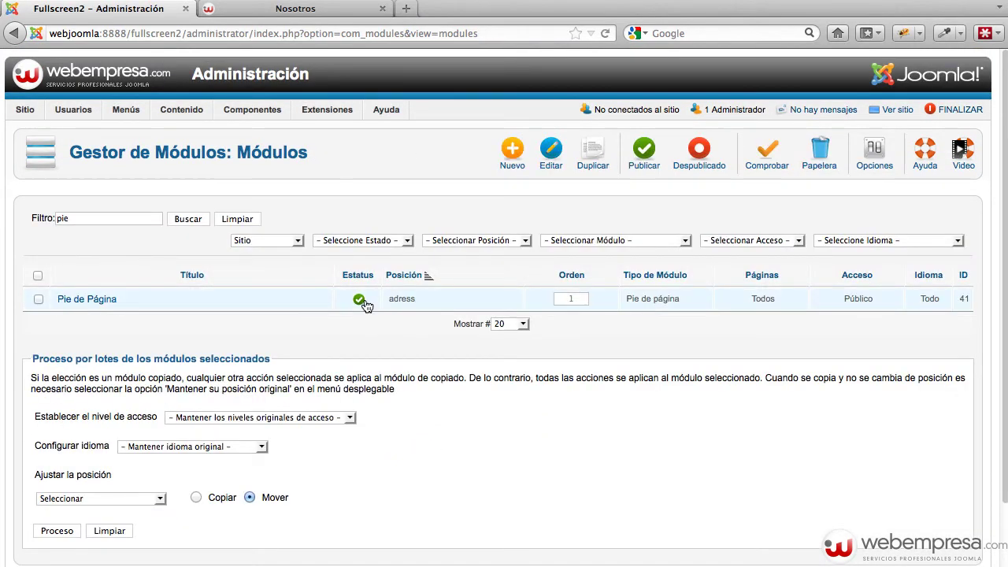
Unpublish Pie de Página, reload the Nosotros page to check the footer, then republish it
left_click(359, 299)
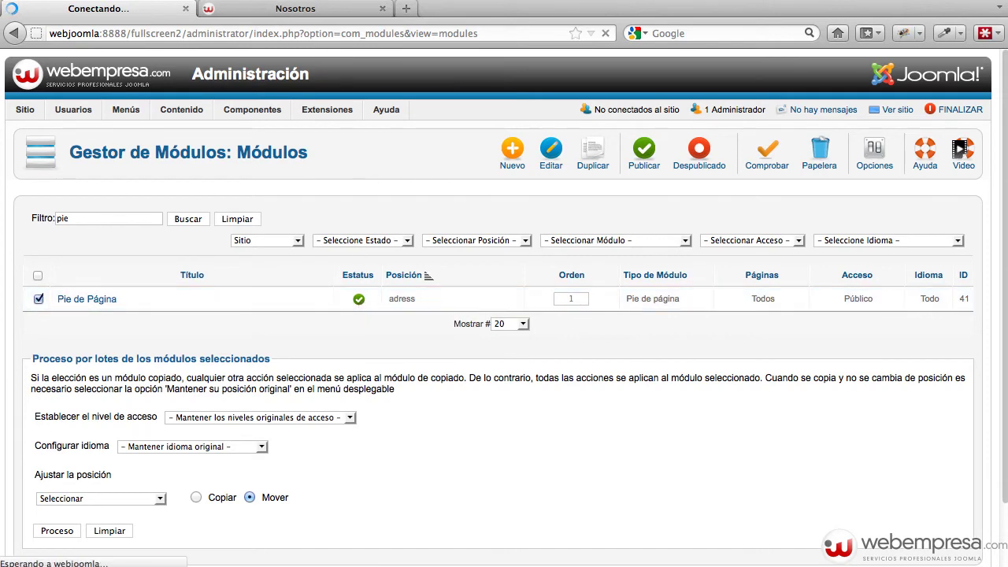
left_click(304, 10)
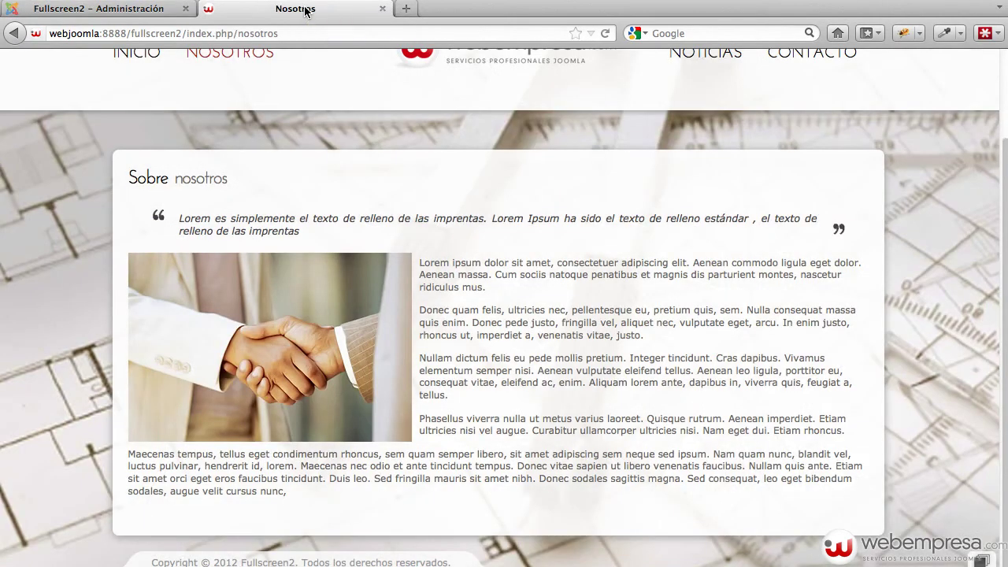
key("ctrl+r")
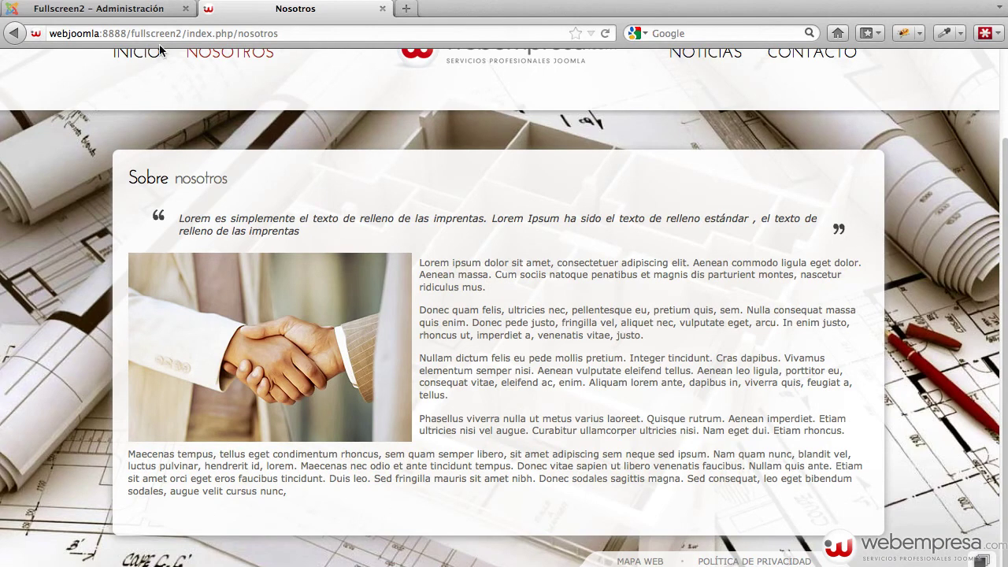
left_click(133, 9)
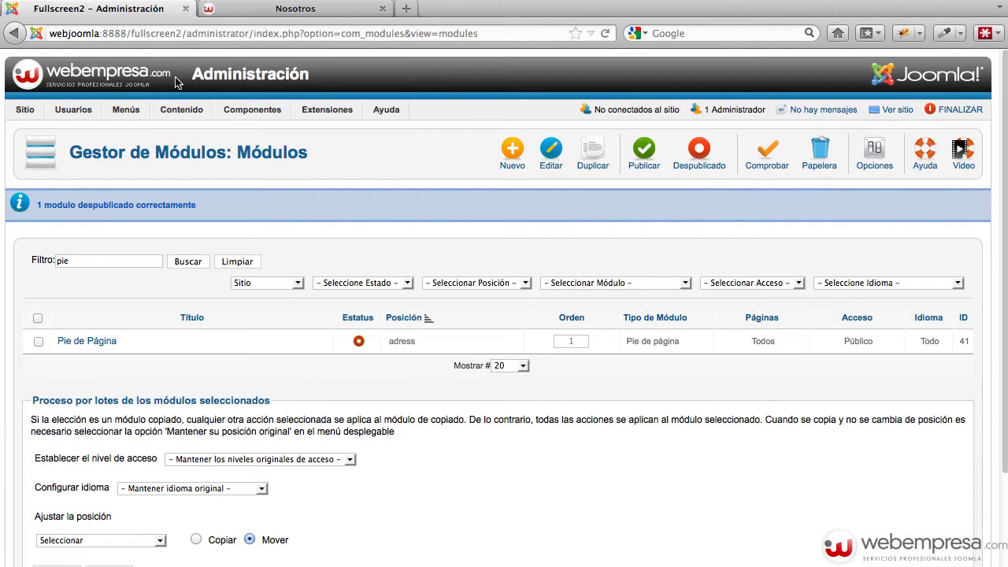
left_click(360, 342)
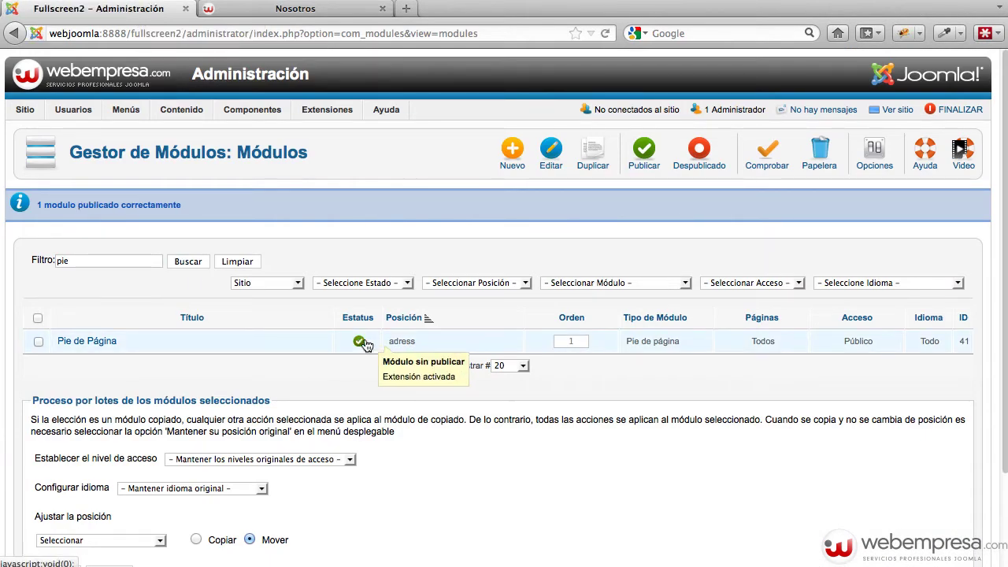
Open eXtplorer and browse to the fullscreen2/language/es-ES folder
mouse_move(241, 115)
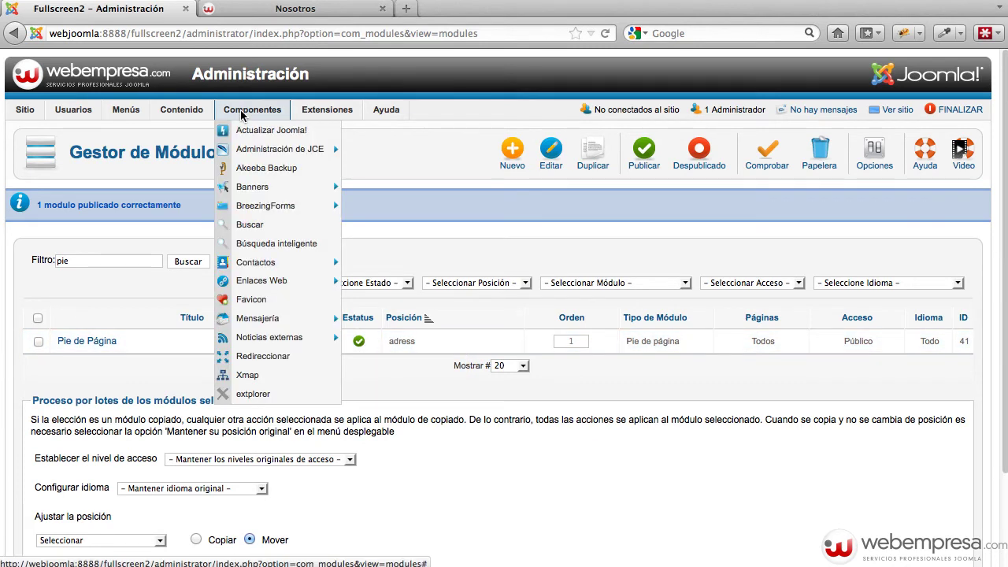
left_click(291, 396)
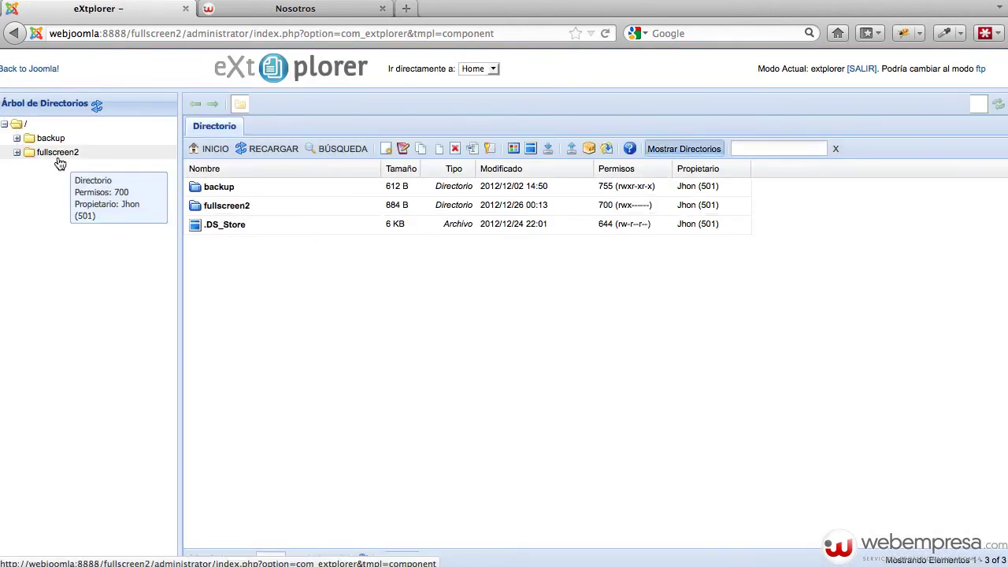
left_click(58, 155)
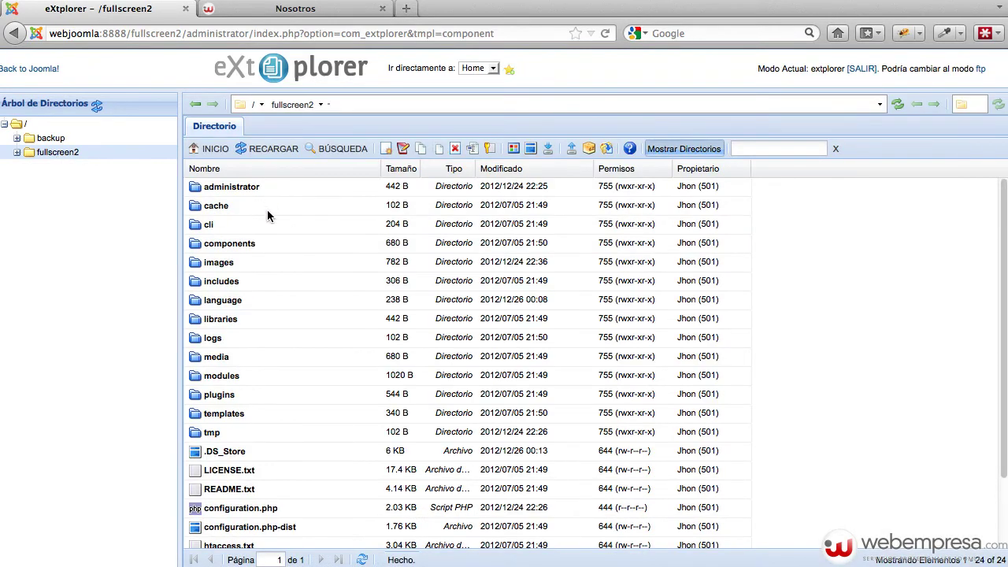
double_click(253, 303)
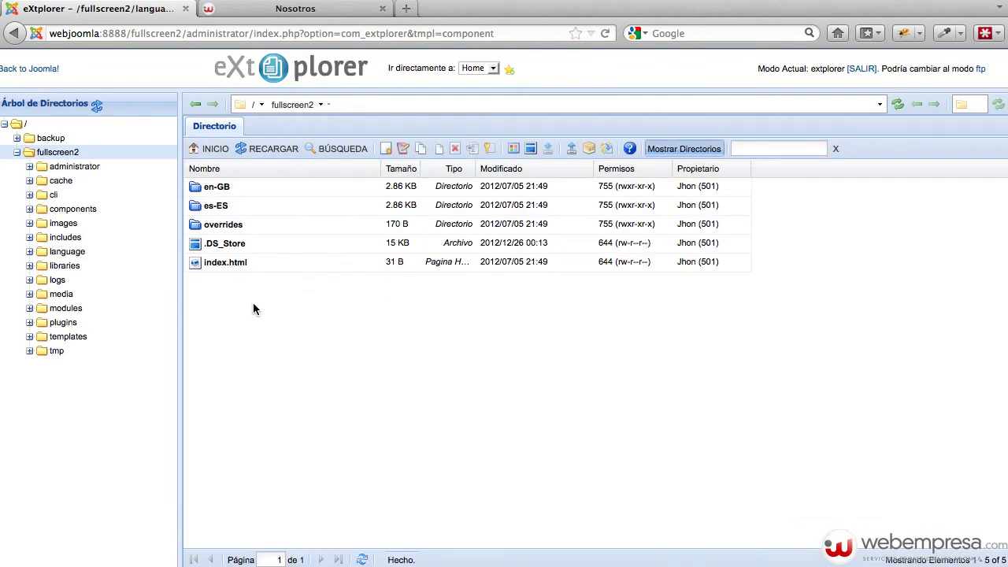
double_click(251, 205)
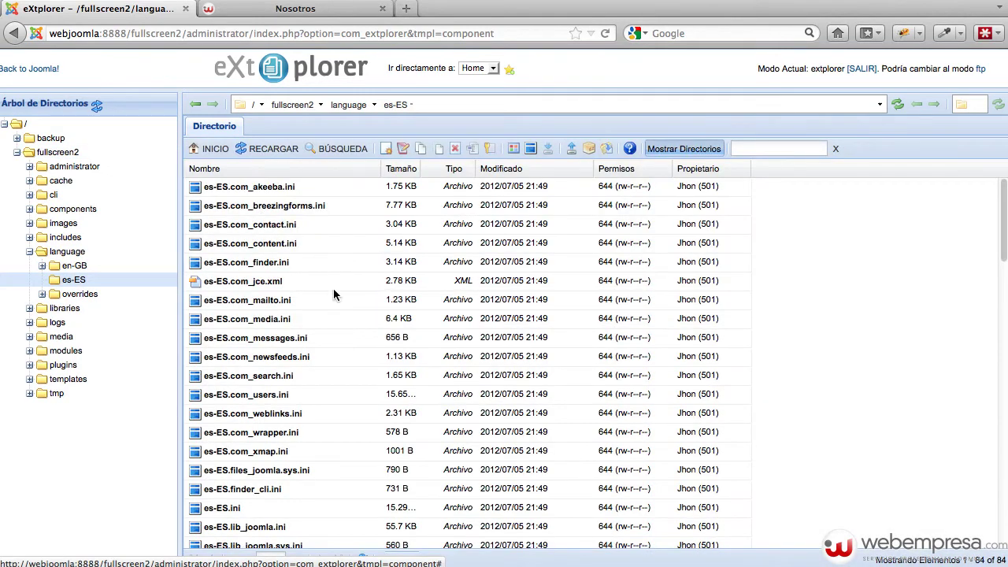
Find es-ES.mod_footer.ini by searching 'foot' and open it for editing
scroll(362, 331, "down", 5)
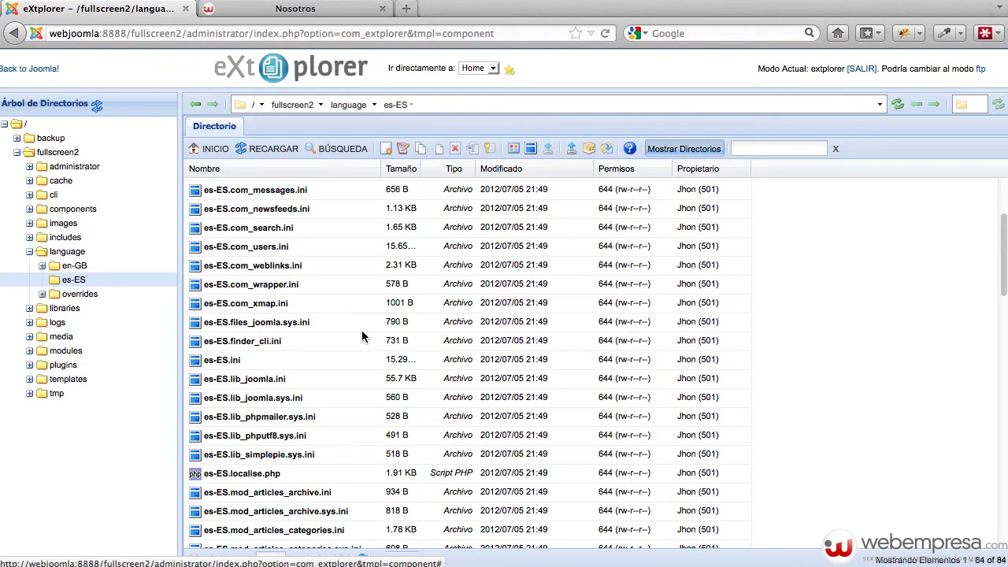
key("super+f")
type("foot")
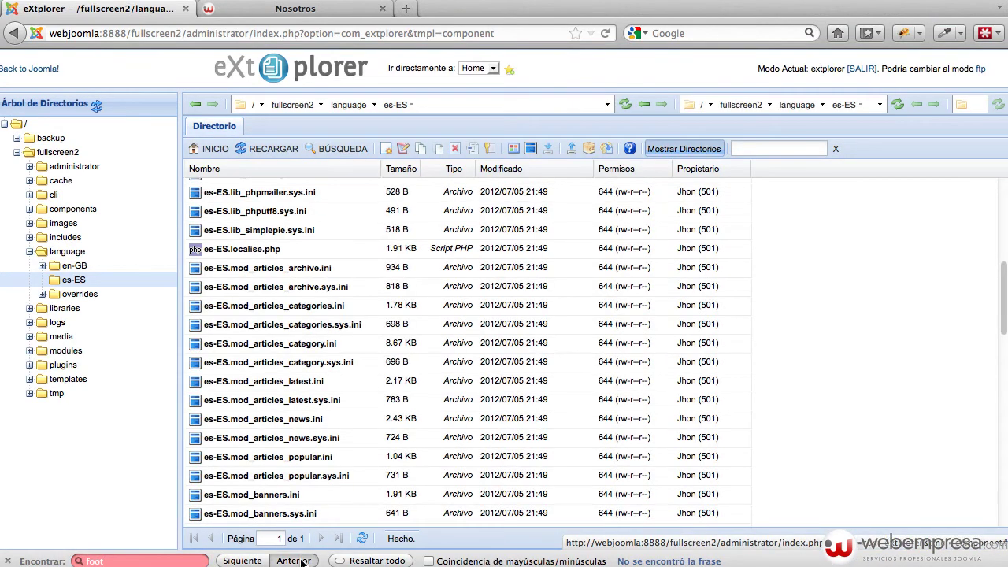
key("Return")
scroll(338, 478, "down", 3)
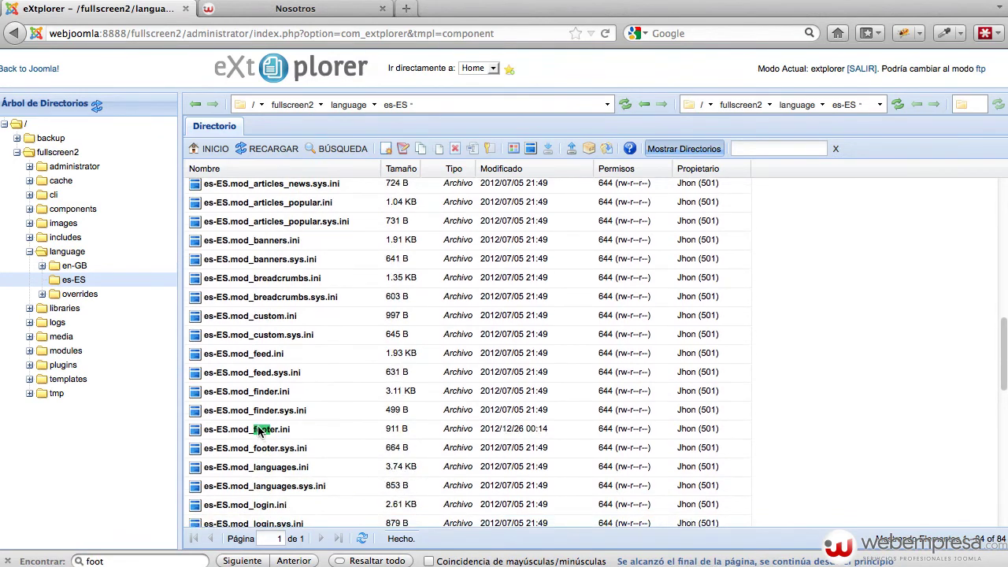
left_click(201, 439)
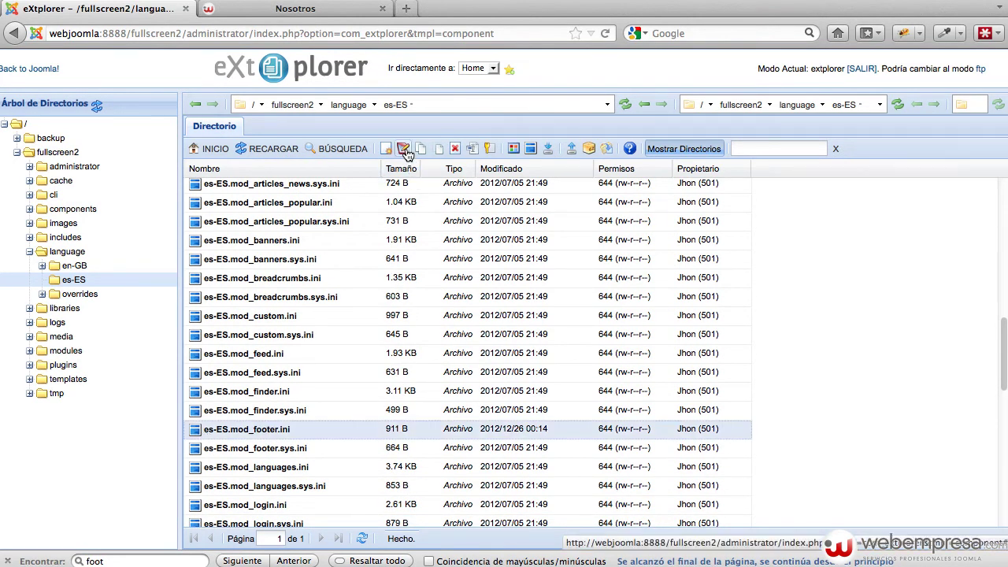
left_click(403, 148)
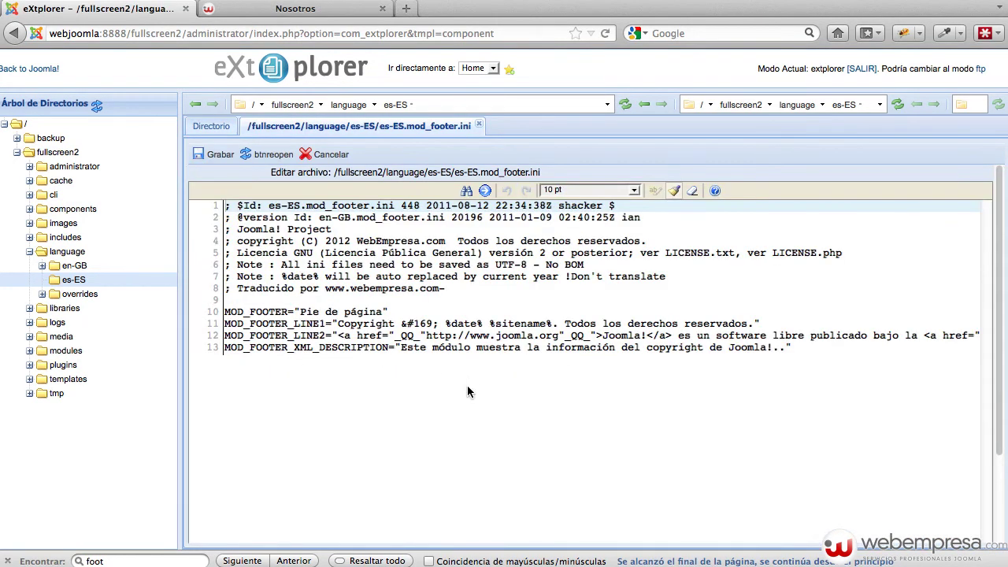
Examine the MOD_FOOTER_LINE1 copyright text on line 11: Copyright, &#169 and the sitename placeholder
left_click_drag(333, 324, 748, 322)
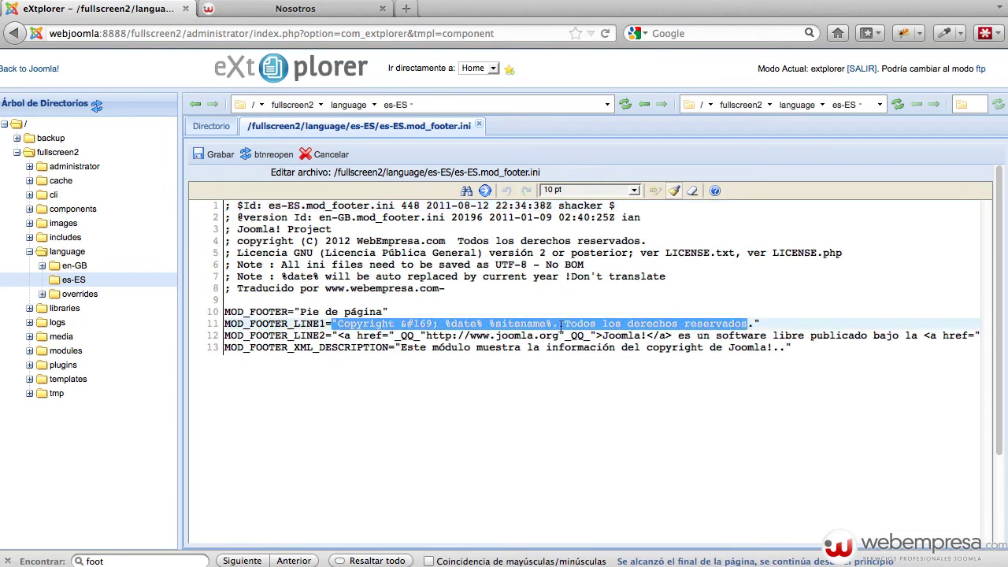
left_click(457, 323)
double_click(358, 323)
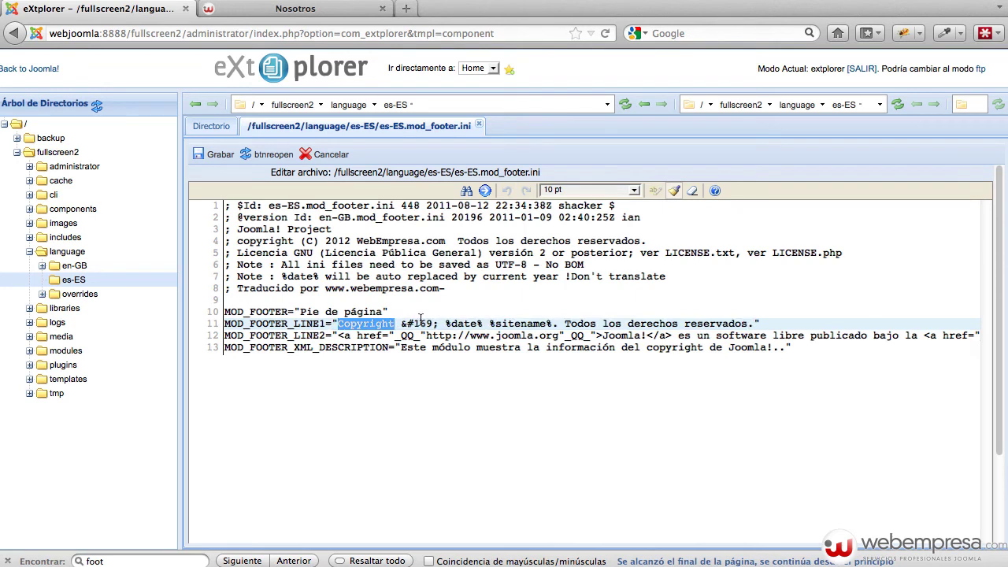
left_click_drag(434, 324, 401, 323)
left_click(447, 323)
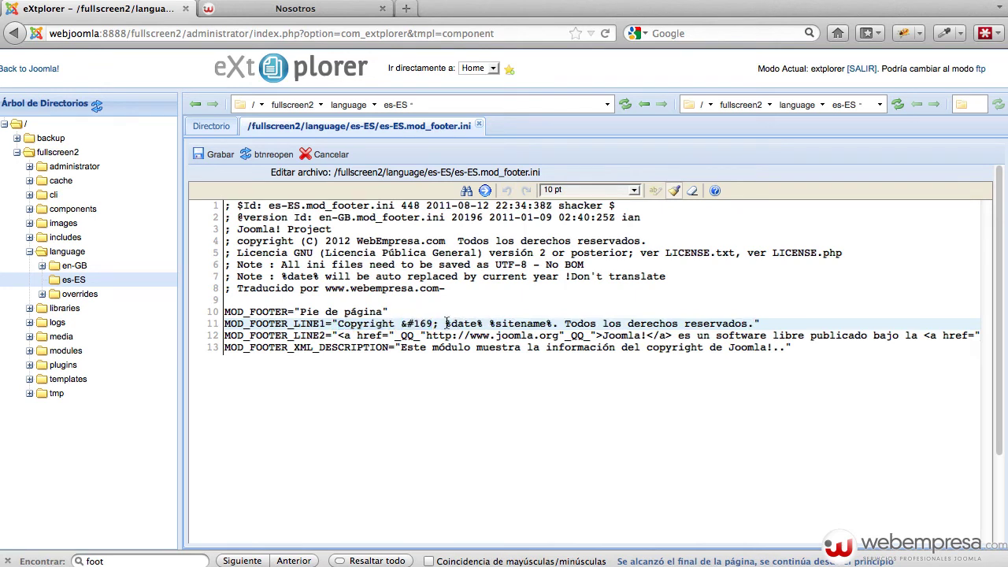
double_click(531, 322)
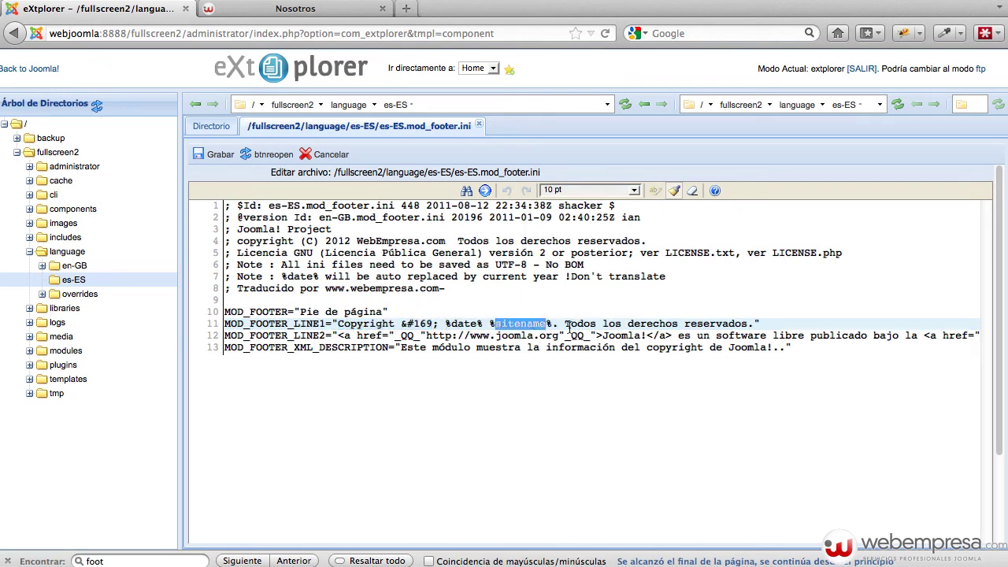
left_click(565, 324)
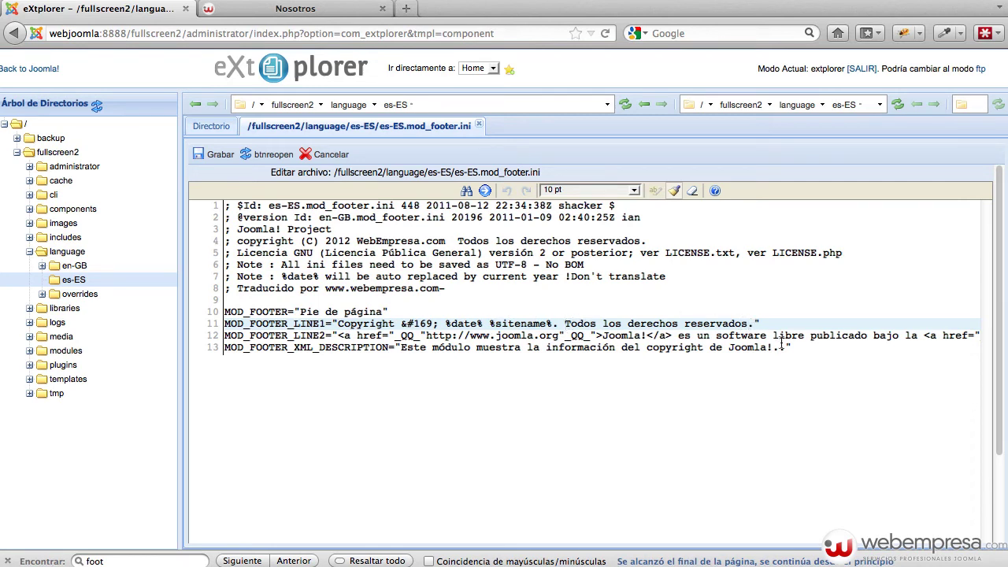
Append ' - Mi Empresa' after 'reservados' on line 11 and save the file
left_click(751, 324)
type("- Mi Empresa")
left_click(780, 323)
left_click(209, 156)
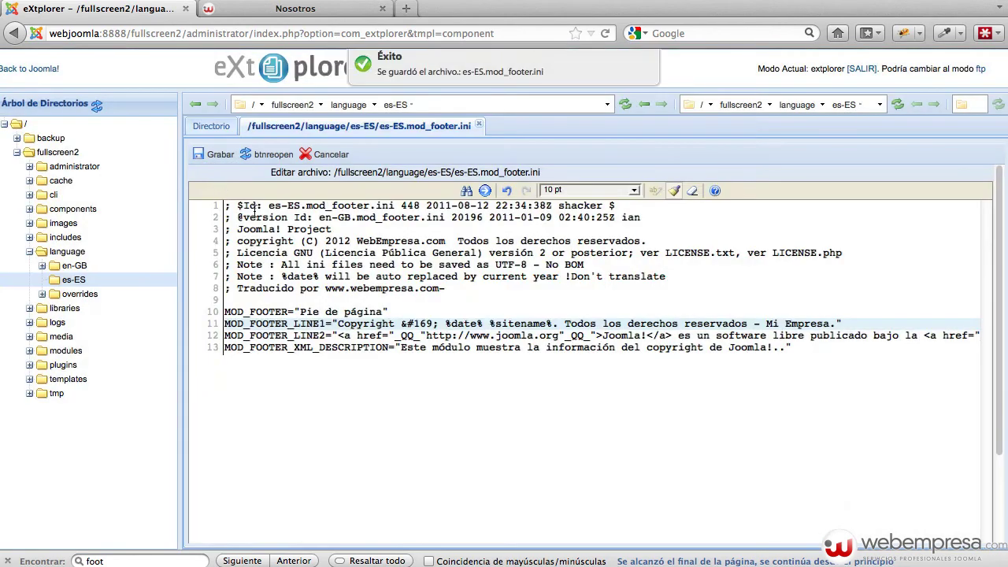
Reload the Nosotros page and confirm the footer ends 'Todos los derechos reservados - Mi Empresa.'
left_click(281, 11)
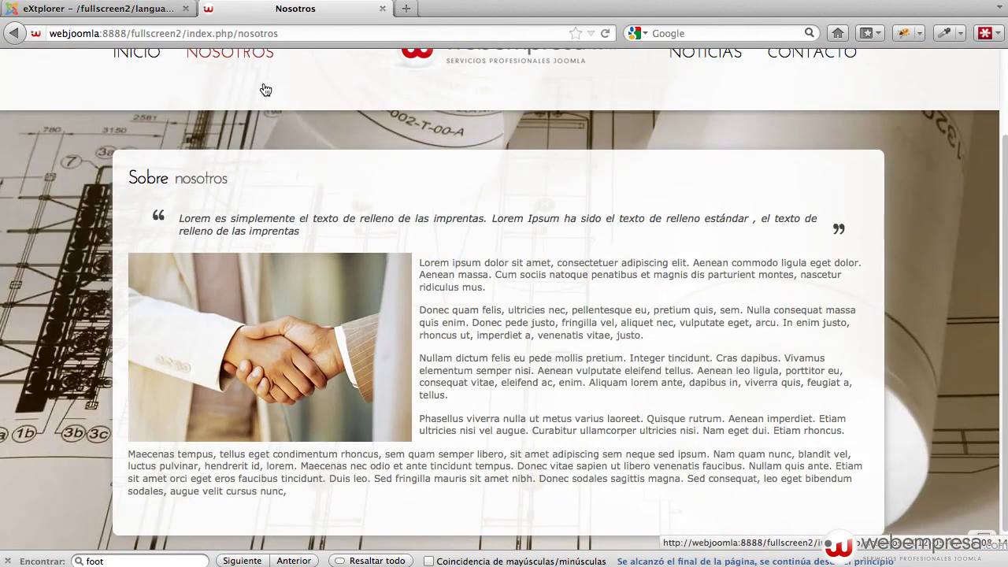
left_click(263, 90)
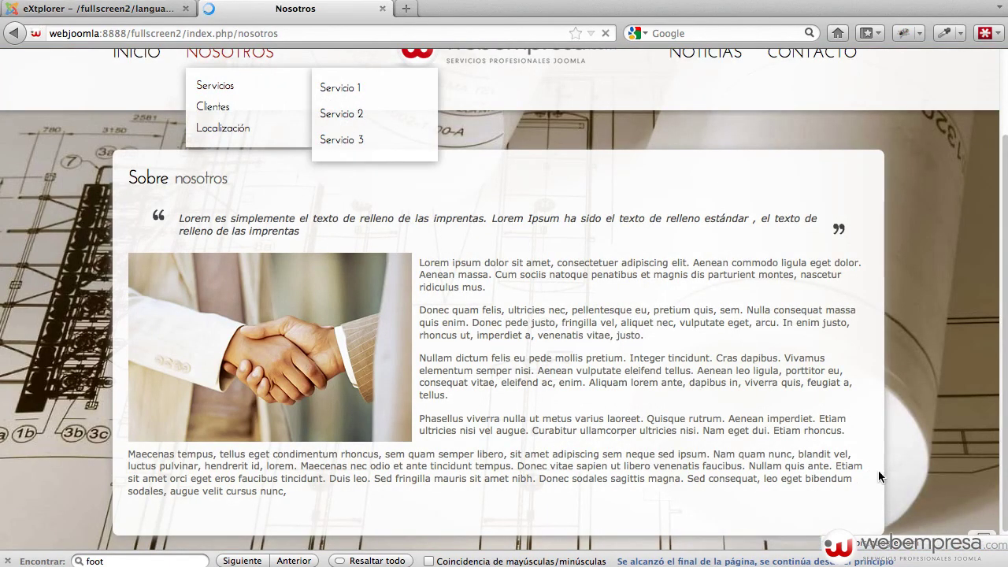
left_click(6, 559)
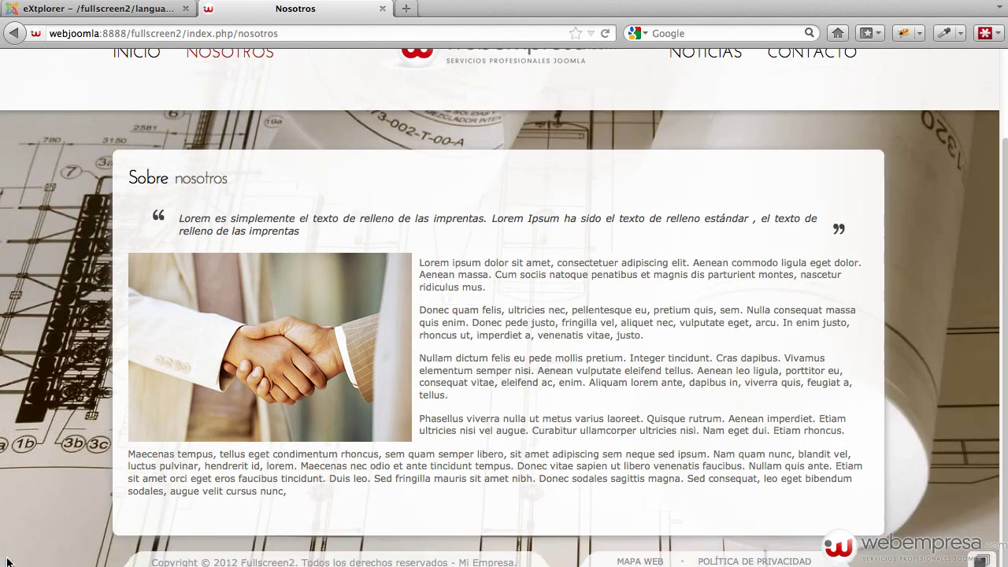
left_click_drag(458, 562, 512, 562)
left_click(513, 561)
scroll(480, 285, "up", 3)
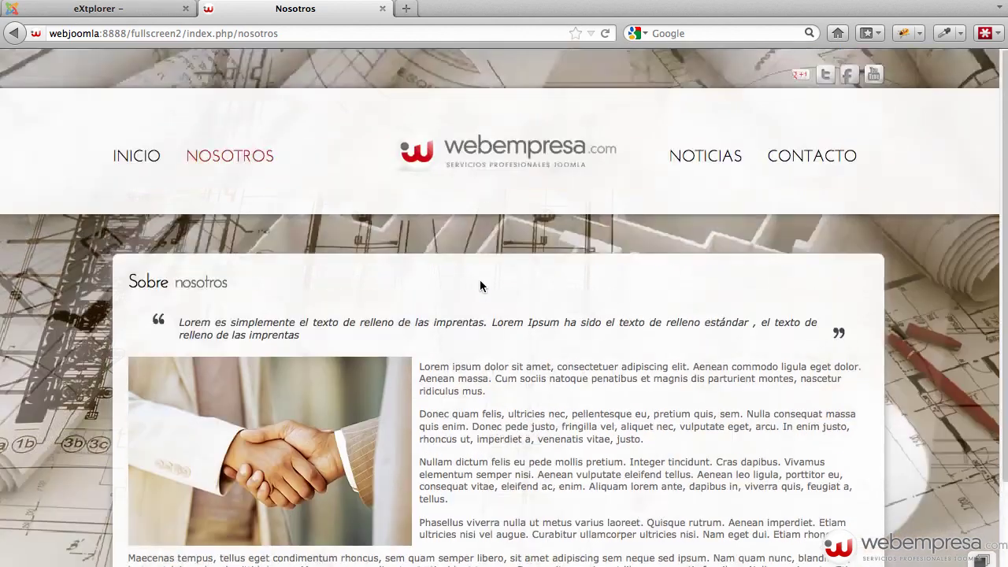